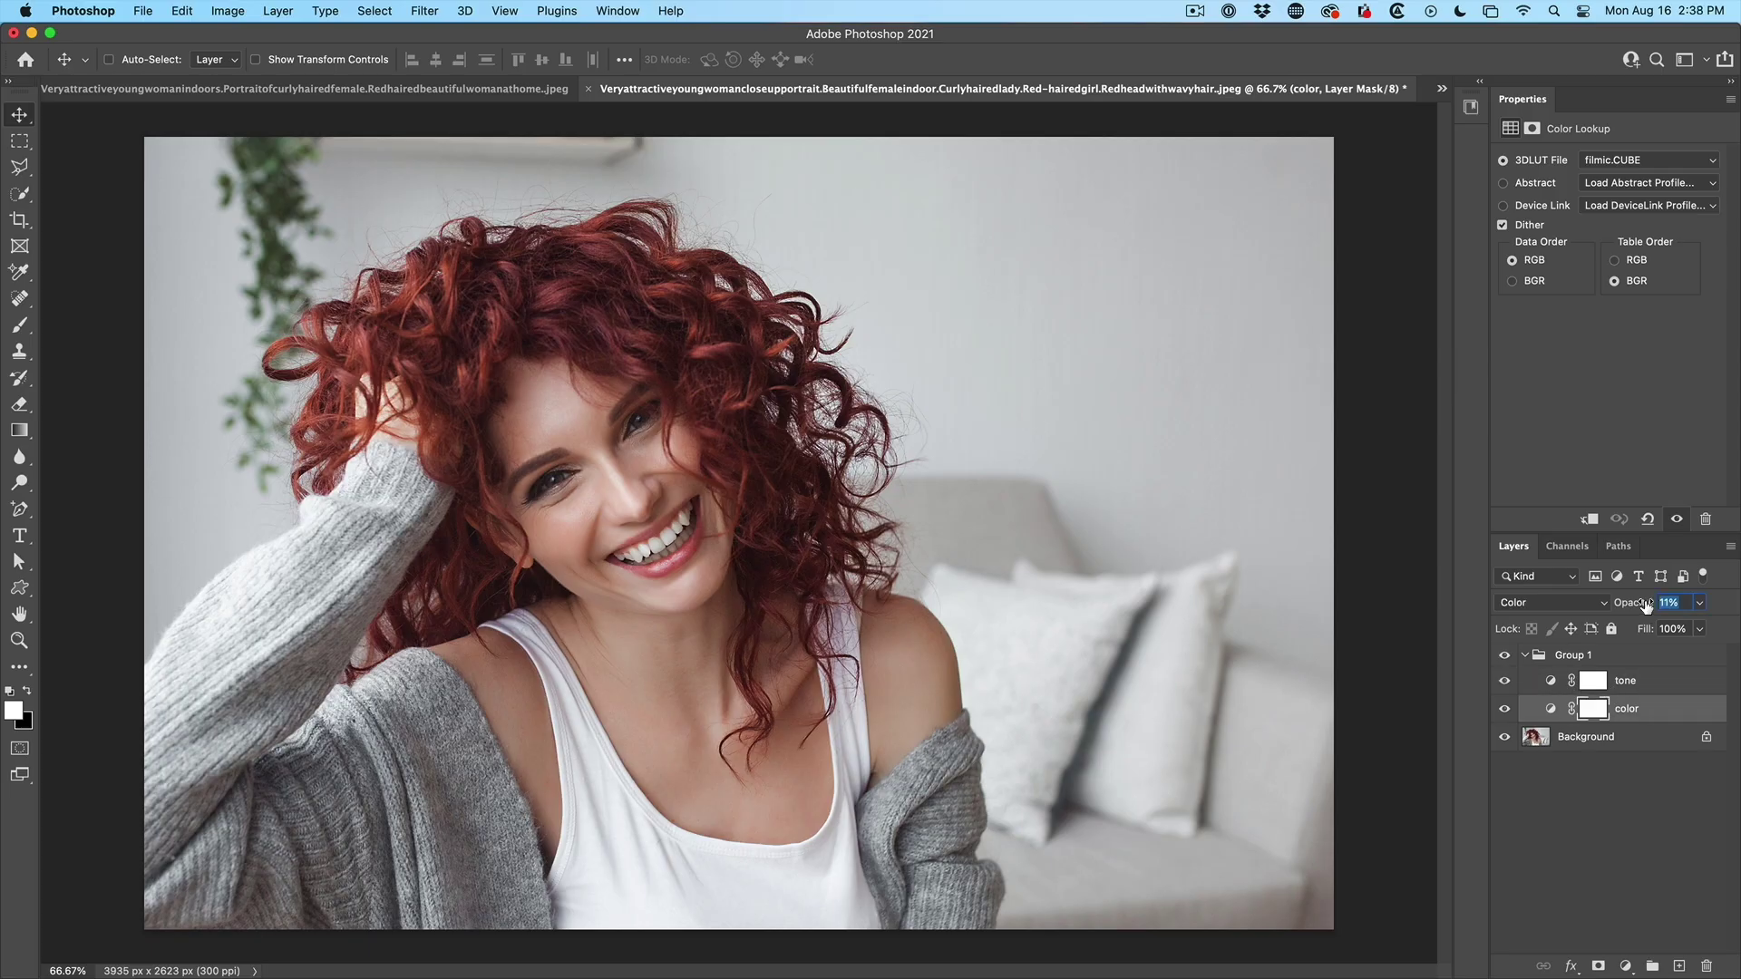
Switch from the graded preview to the untouched portrait with only its Background layer.
{"action": "left_click", "coordinate": [1625, 680]}
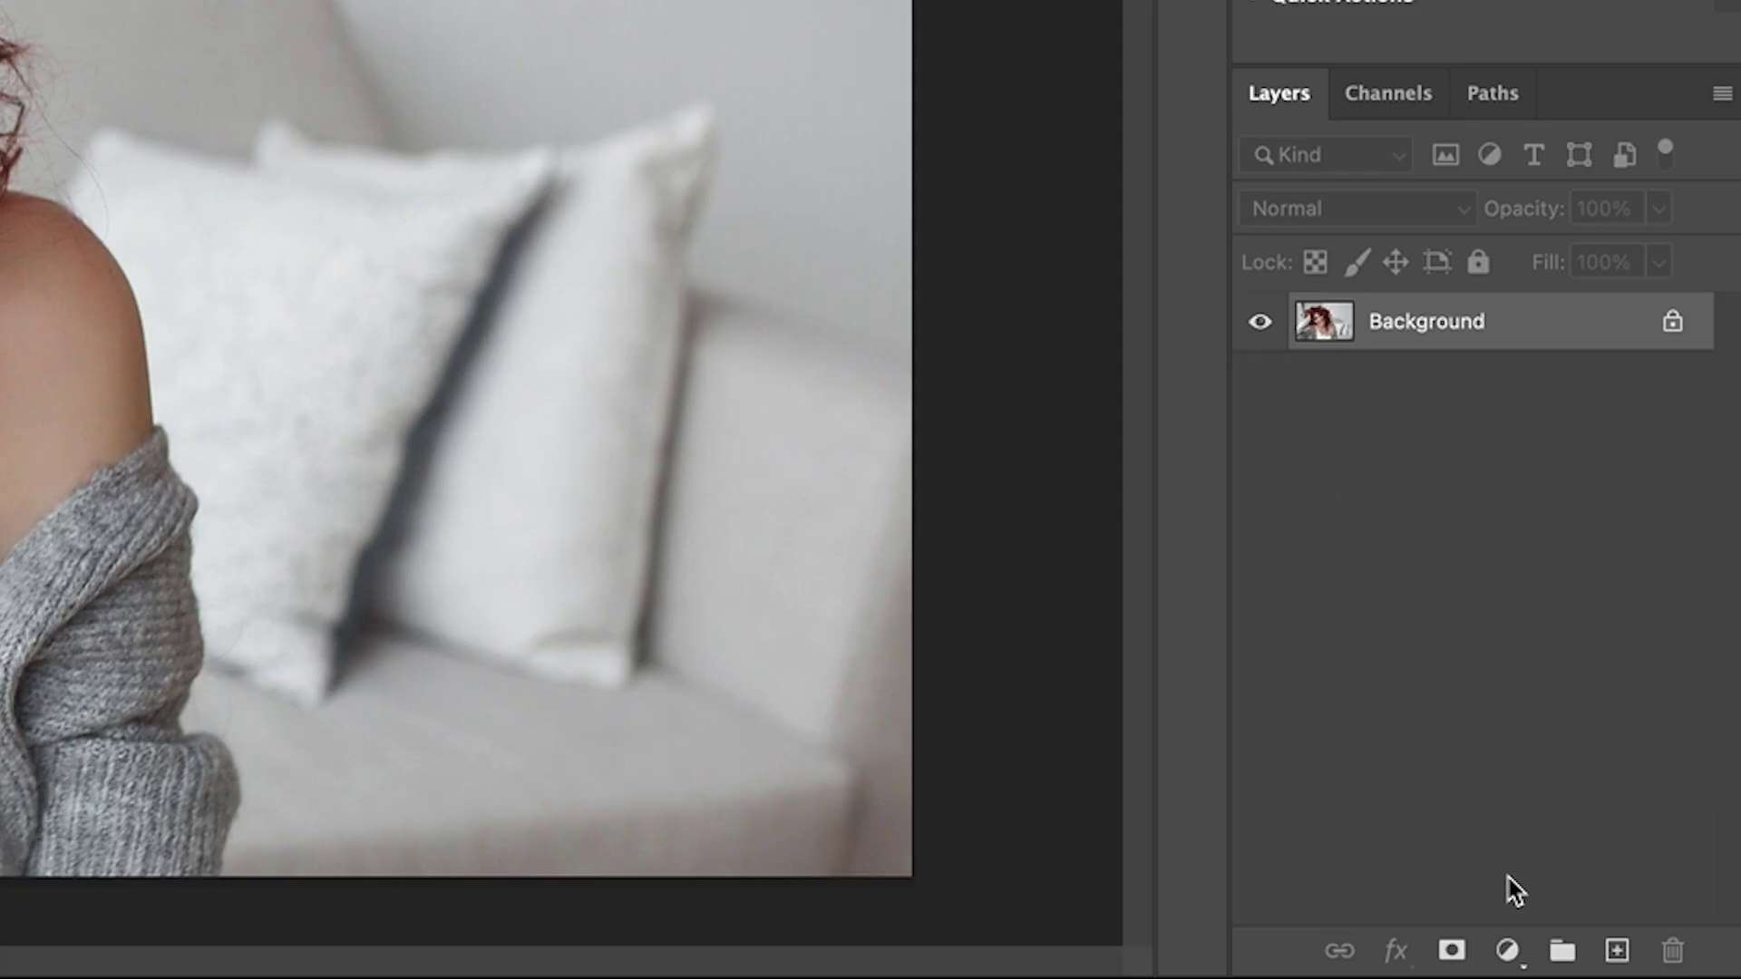
Add a Color Lookup adjustment layer and load the filmic.CUBE 3D LUT.
{"action": "left_click", "coordinate": [1501, 949]}
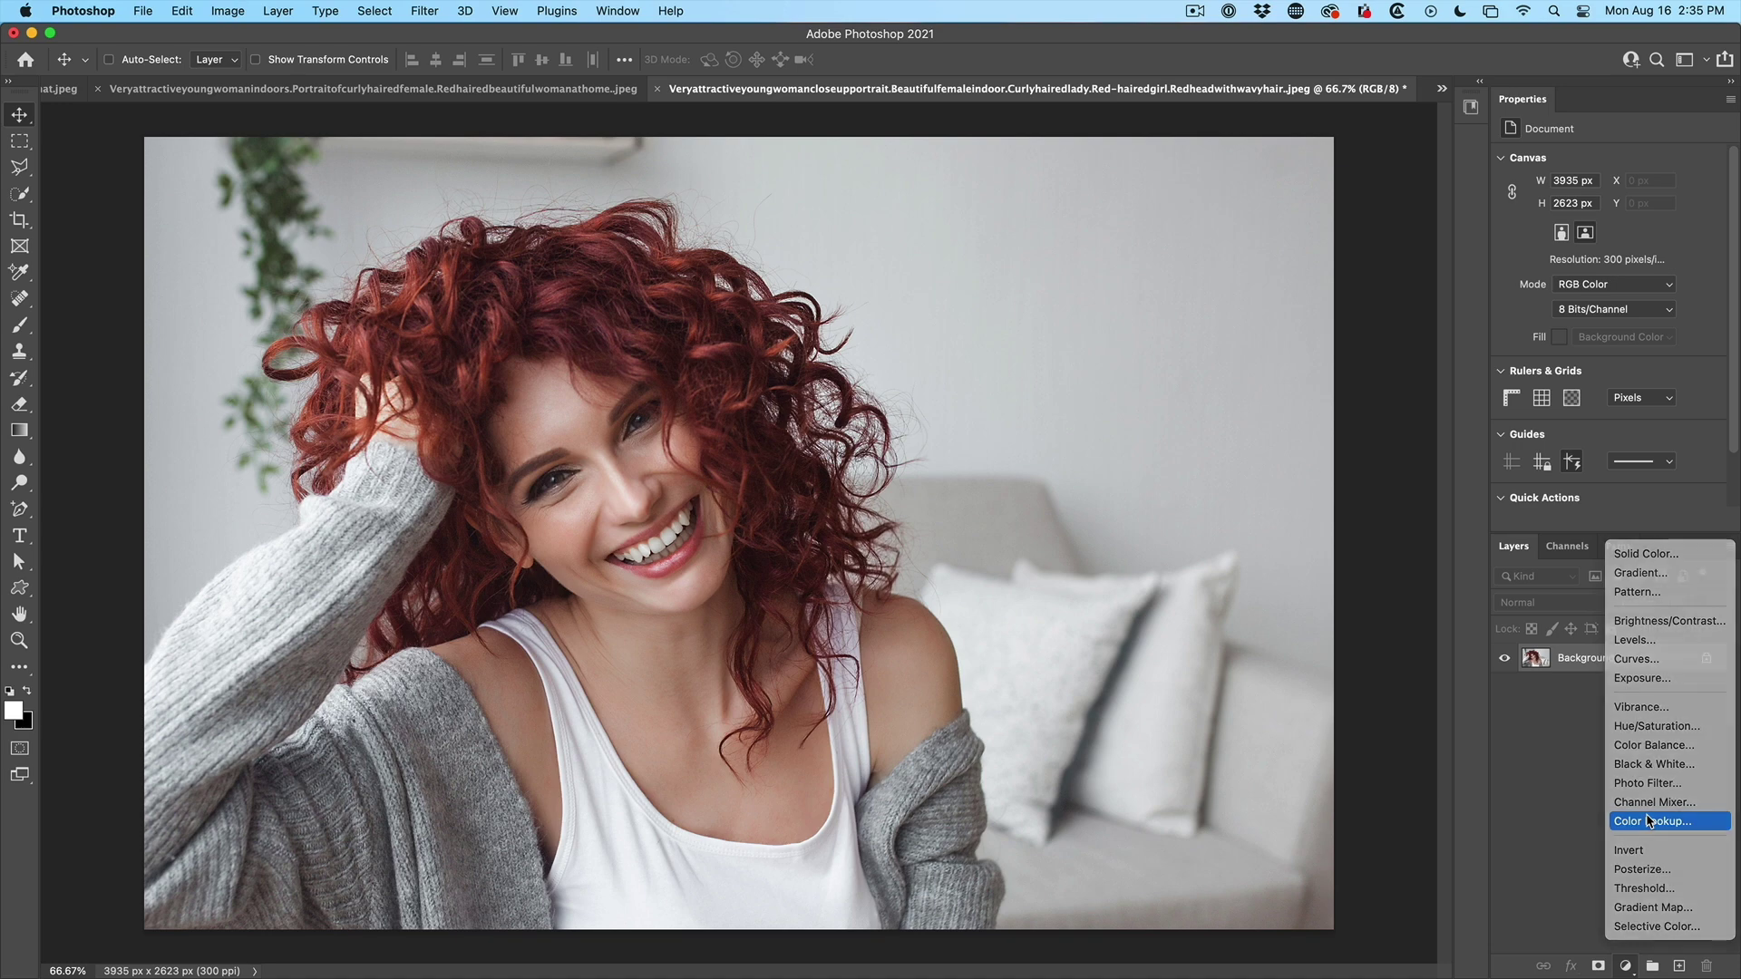
{"action": "left_click", "coordinate": [1649, 821]}
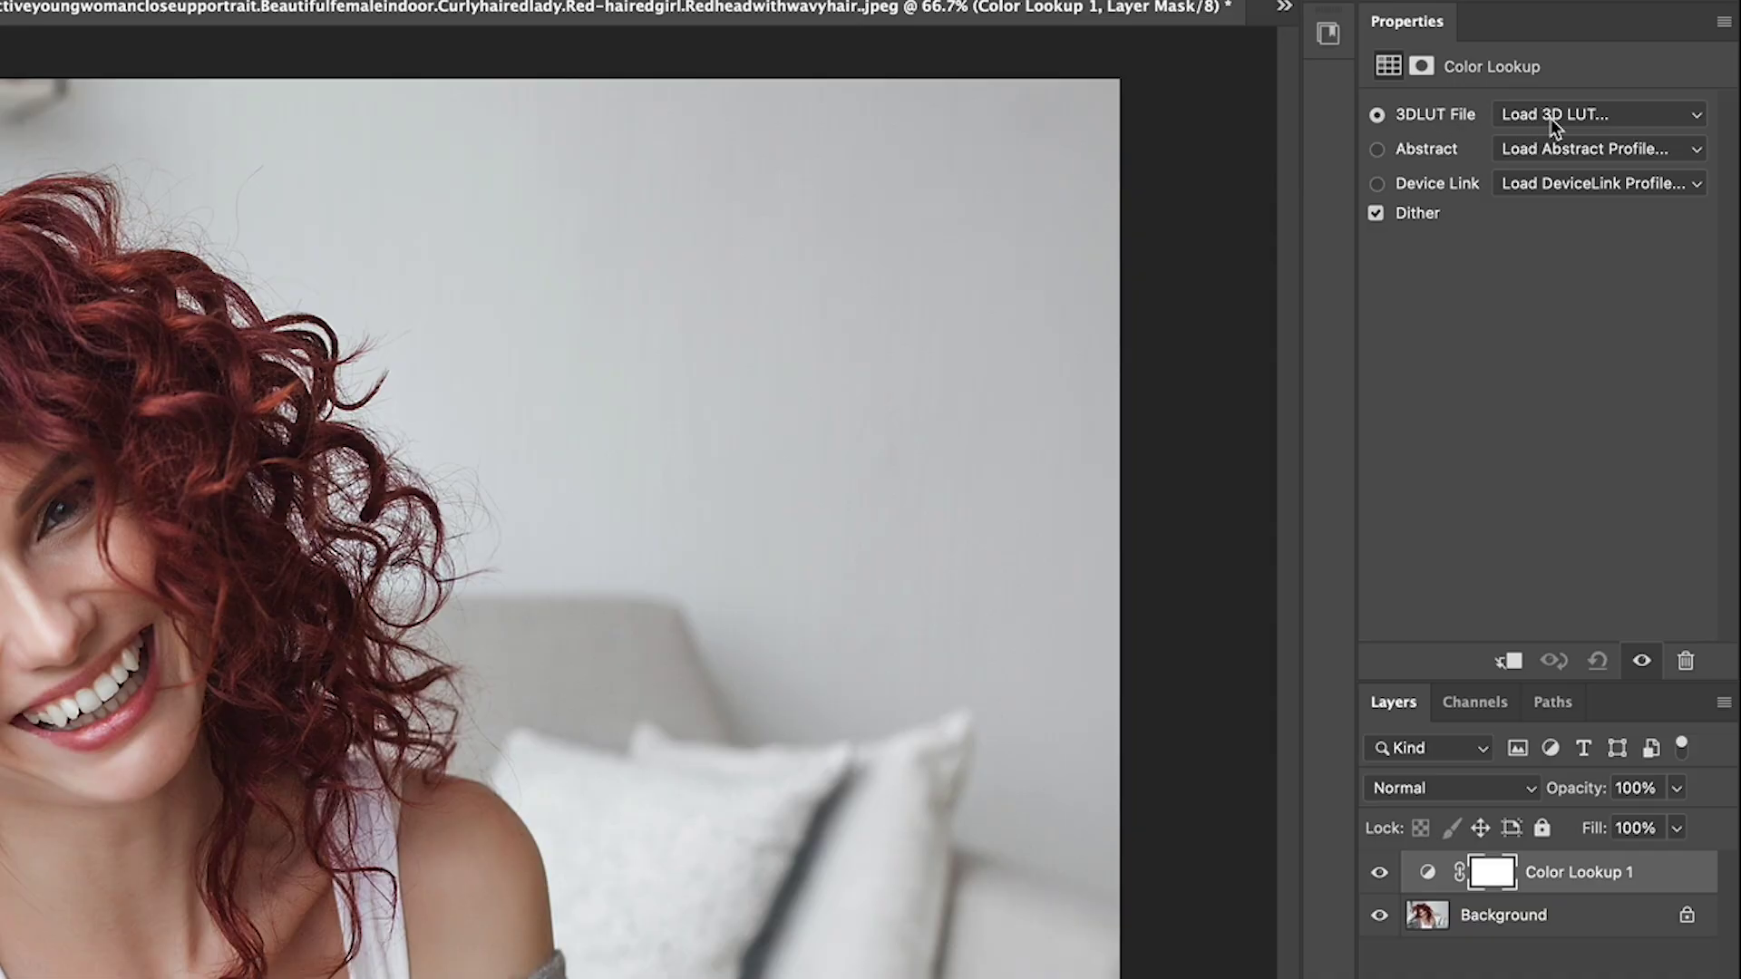
{"action": "left_click", "coordinate": [1550, 118]}
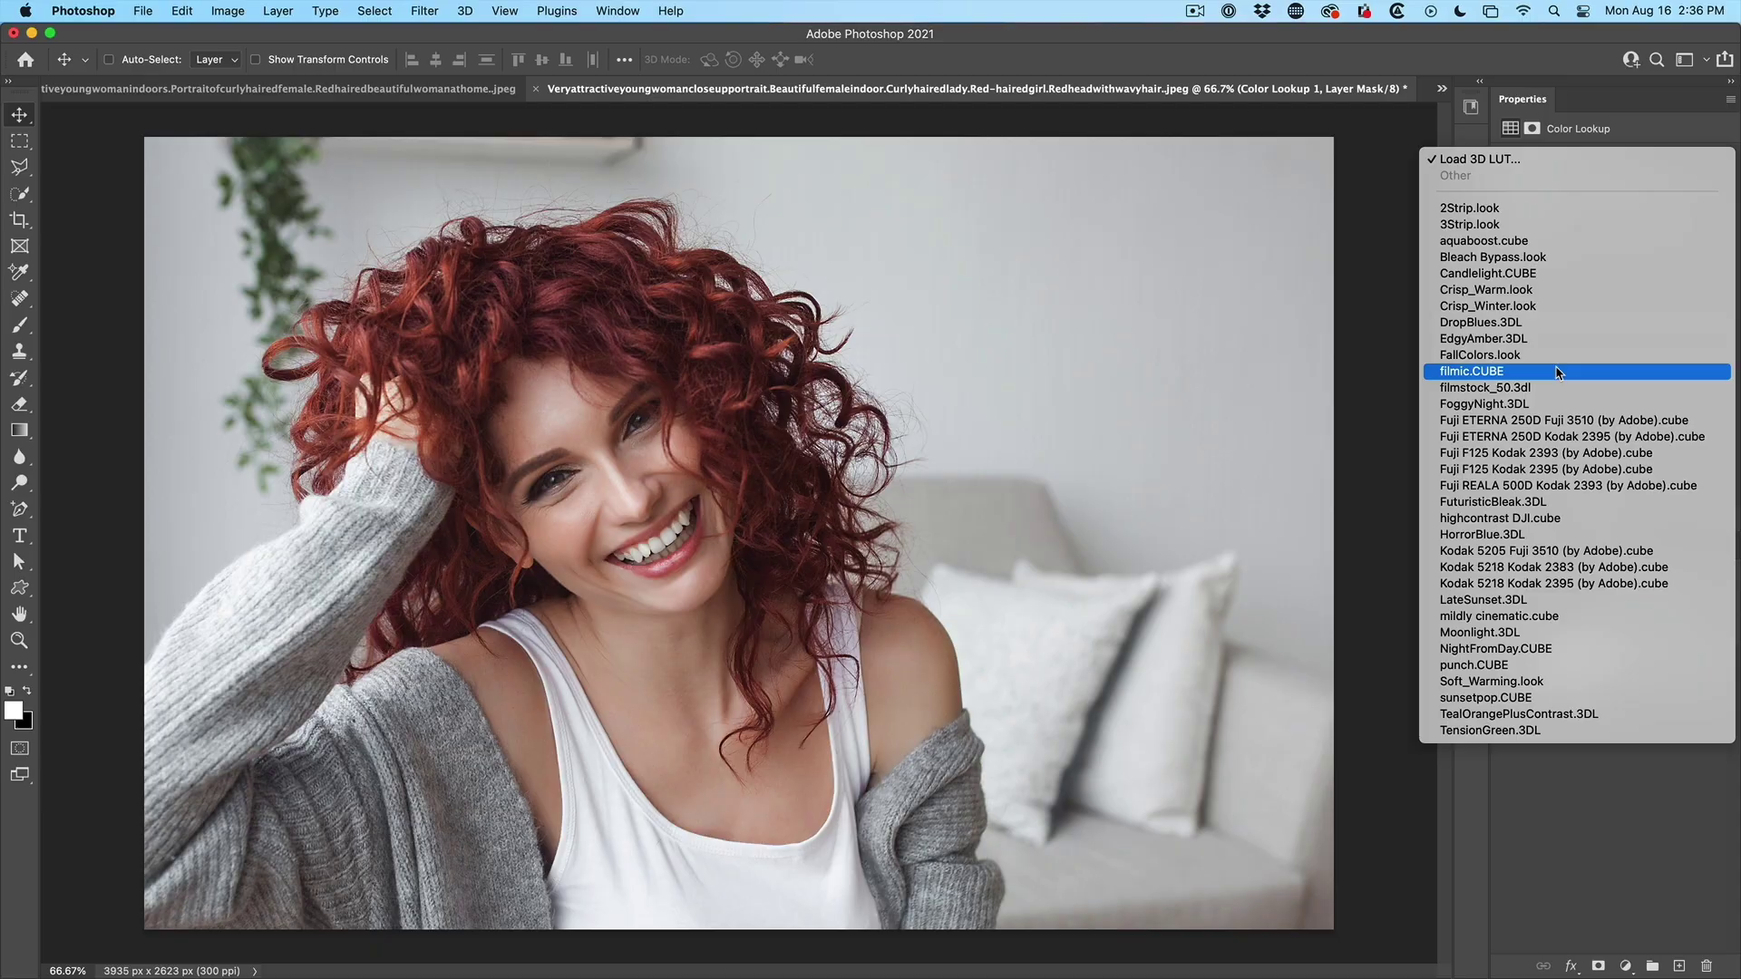
{"action": "left_click", "coordinate": [1558, 372]}
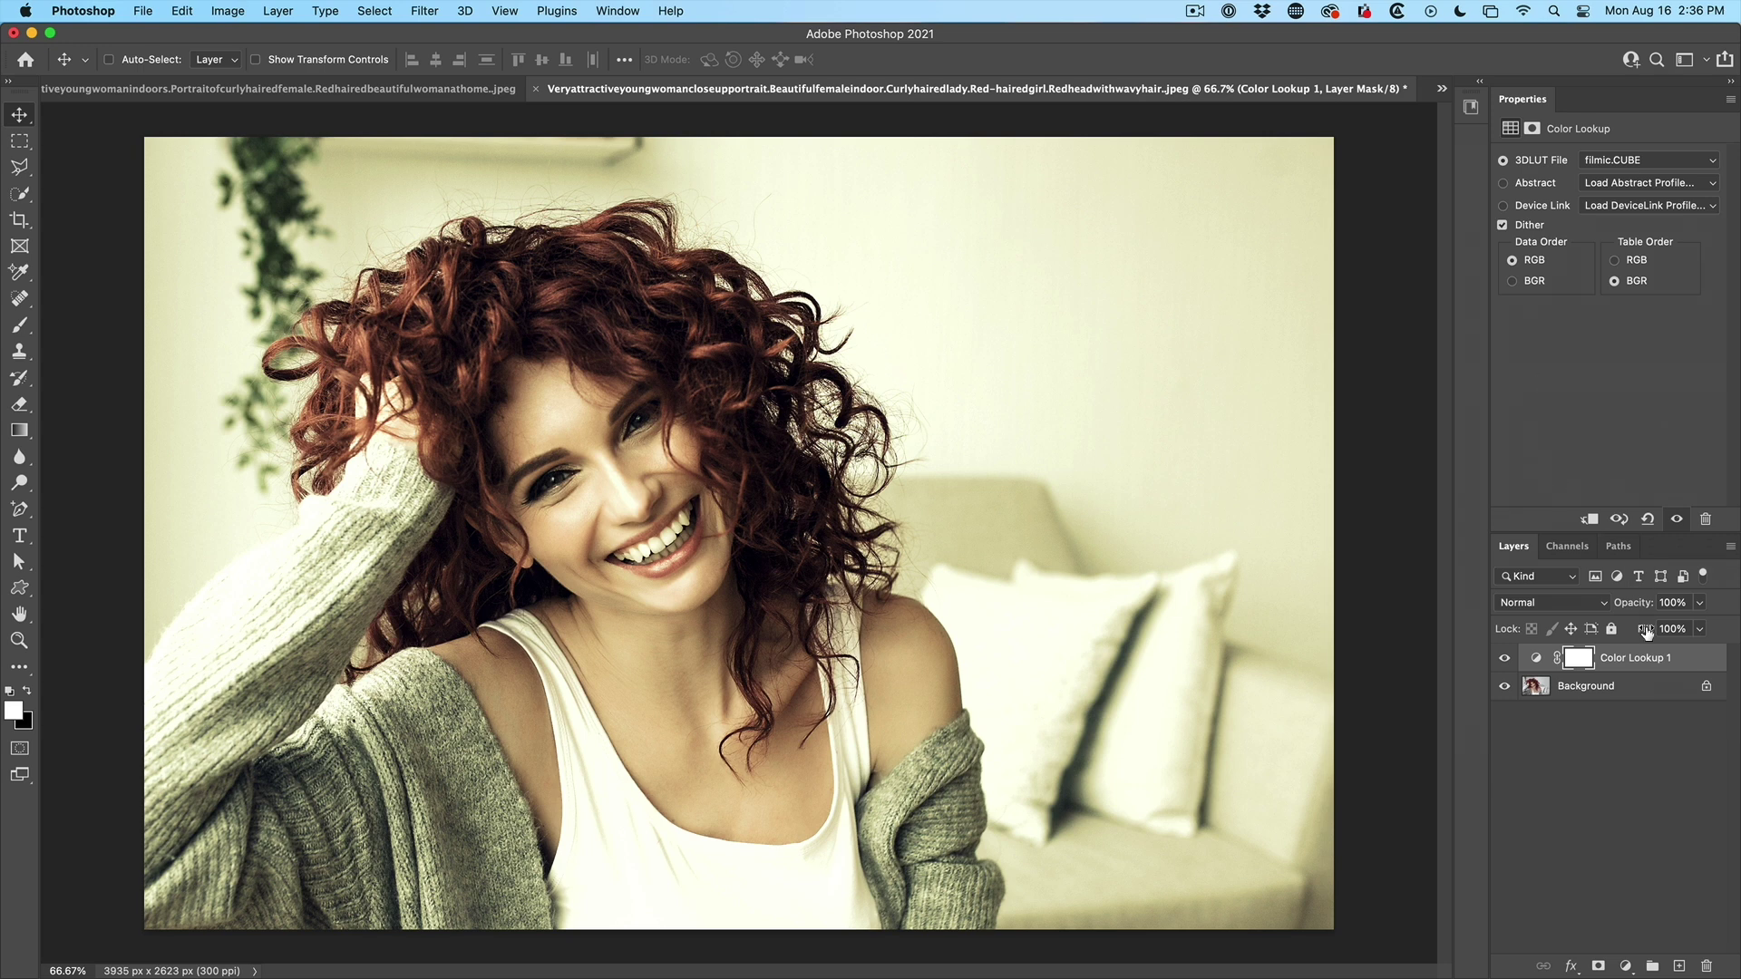
Fade the Color Lookup 1 grade almost to nothing to compare, then restore it to 100%.
{"action": "left_click_drag", "start_coordinate": [1647, 609], "coordinate": [1429, 609]}
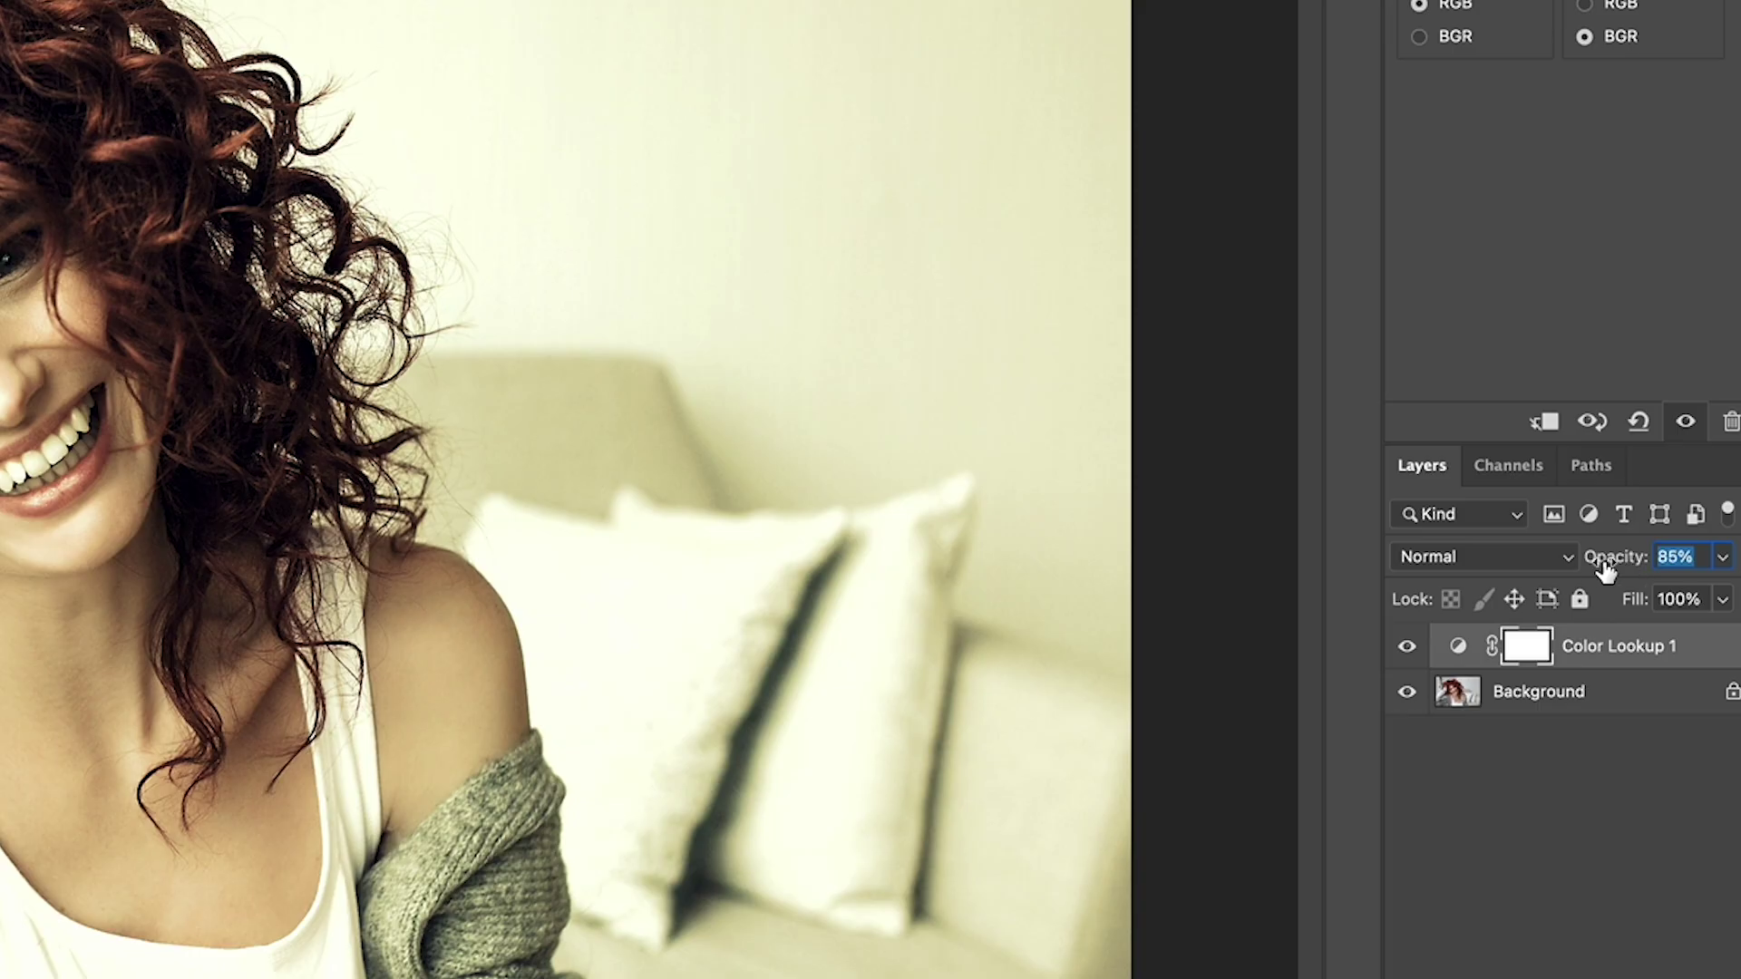
{"action": "left_click_drag", "start_coordinate": [1285, 568], "coordinate": [1732, 585]}
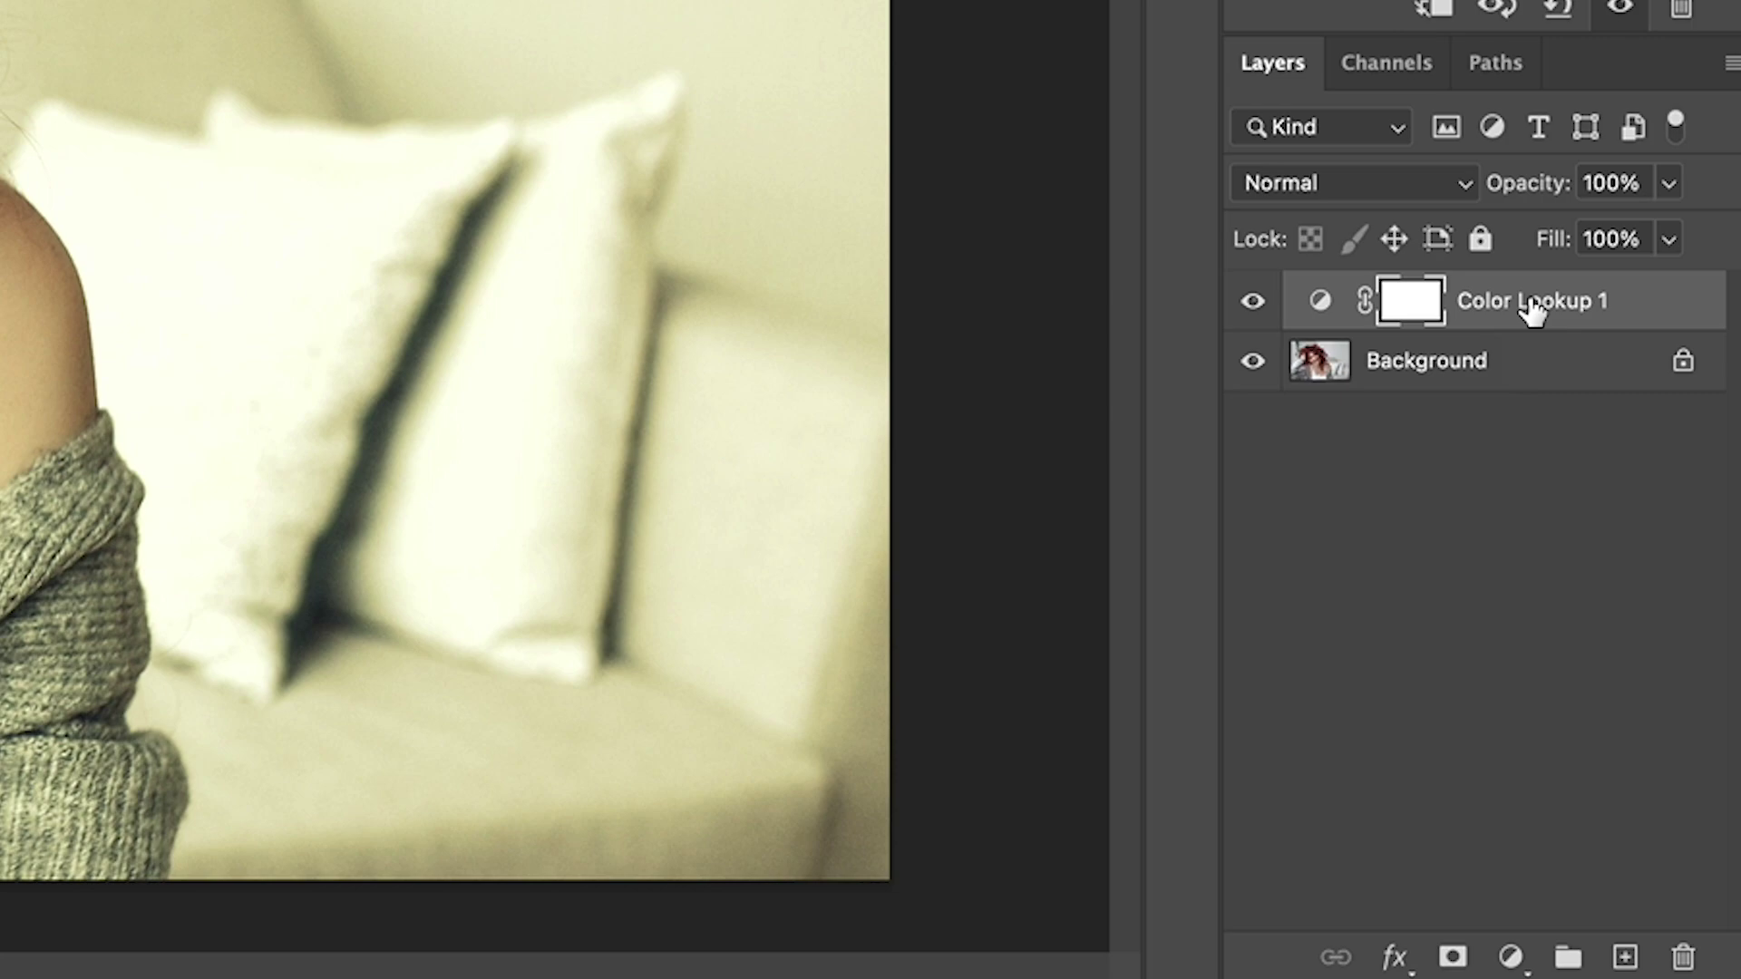
Duplicate Color Lookup 1, naming the copy 'tone' and the original 'color'.
{"action": "key", "text": "super+j"}
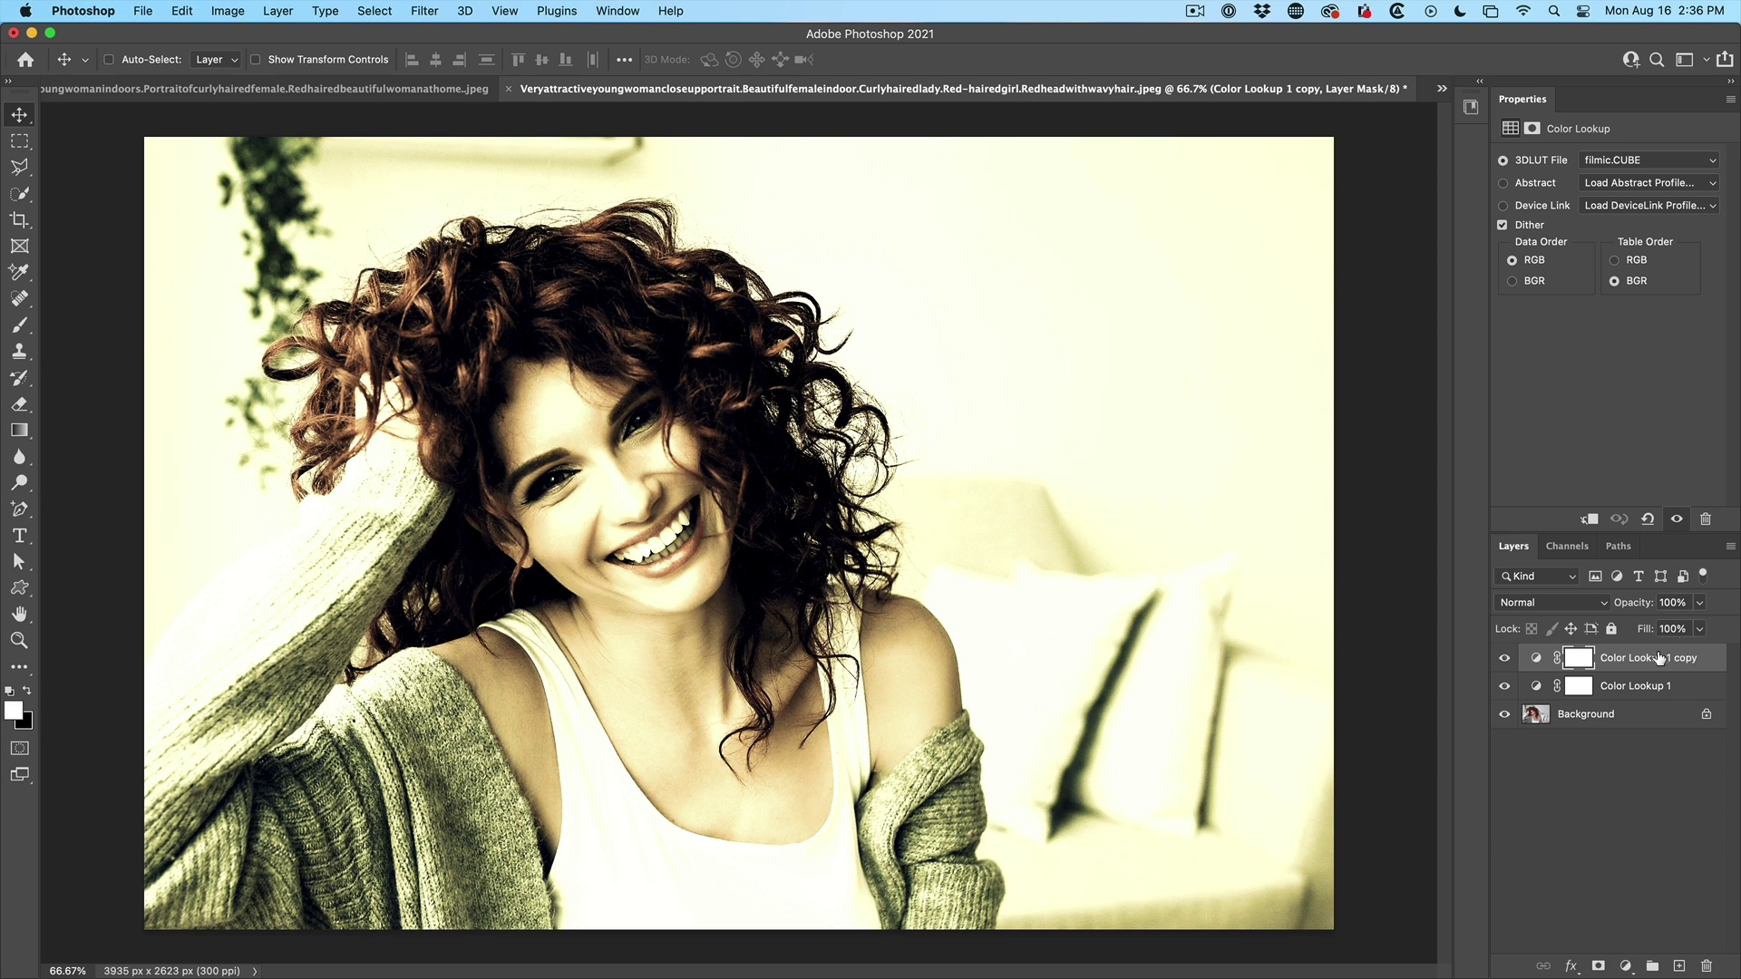
{"action": "double_click", "coordinate": [1658, 656]}
{"action": "type", "text": "tone"}
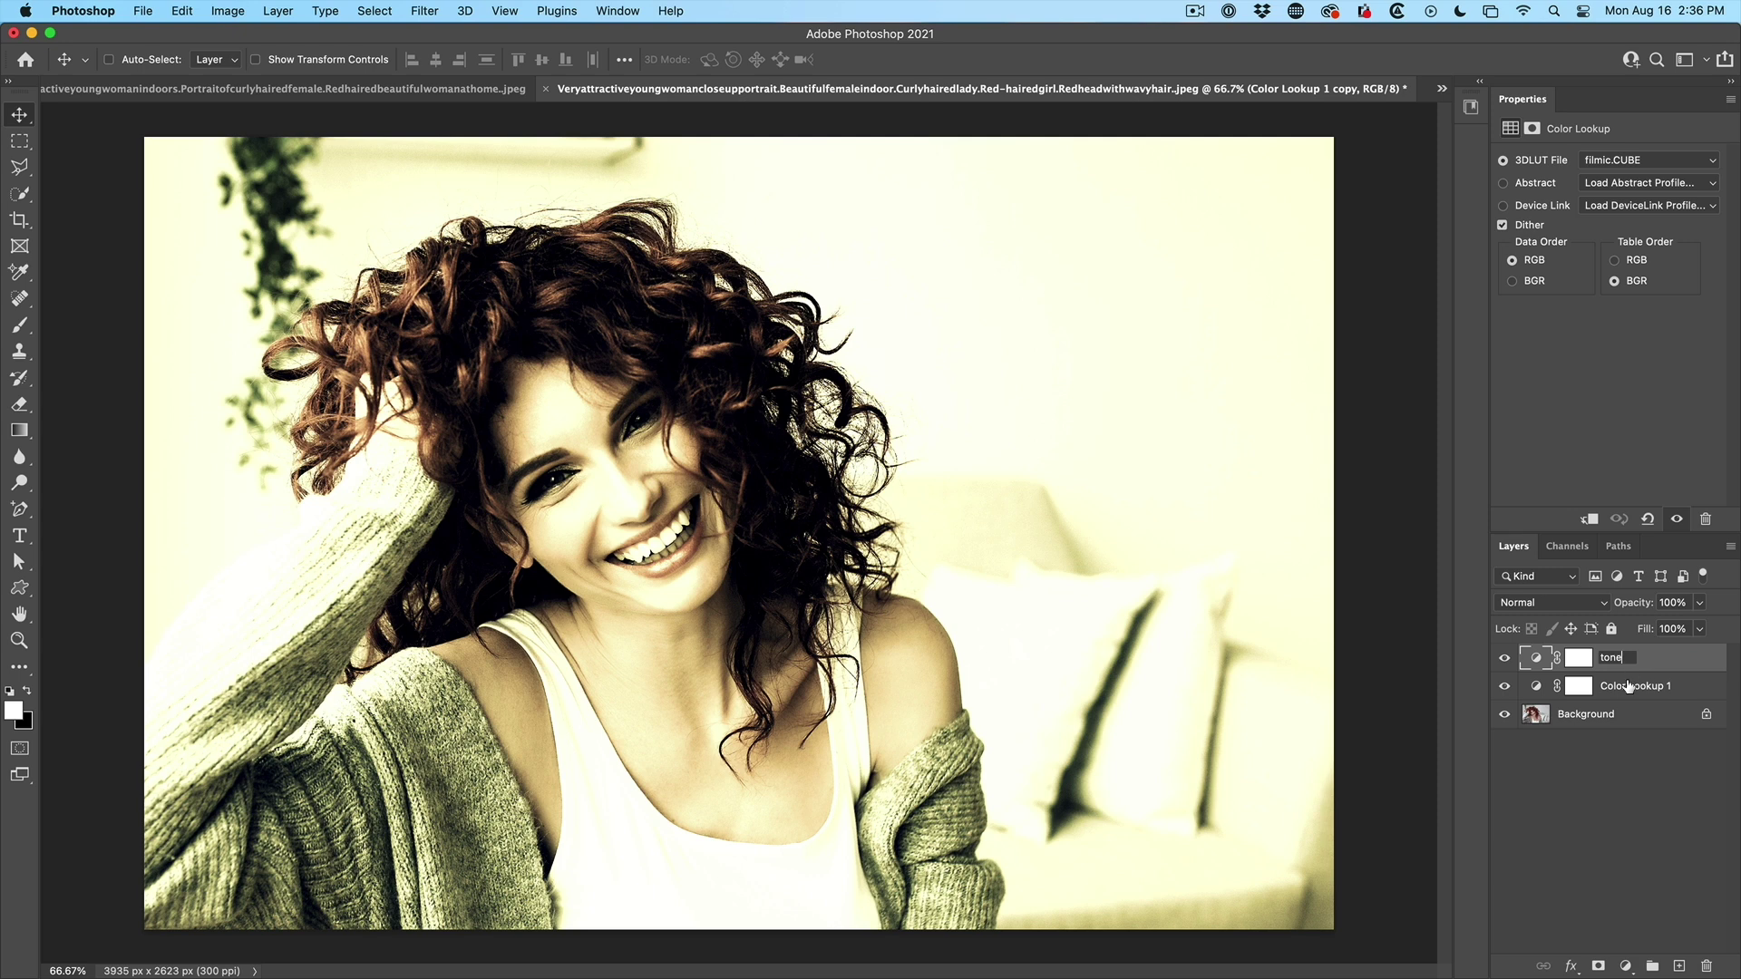
{"action": "double_click", "coordinate": [1629, 685]}
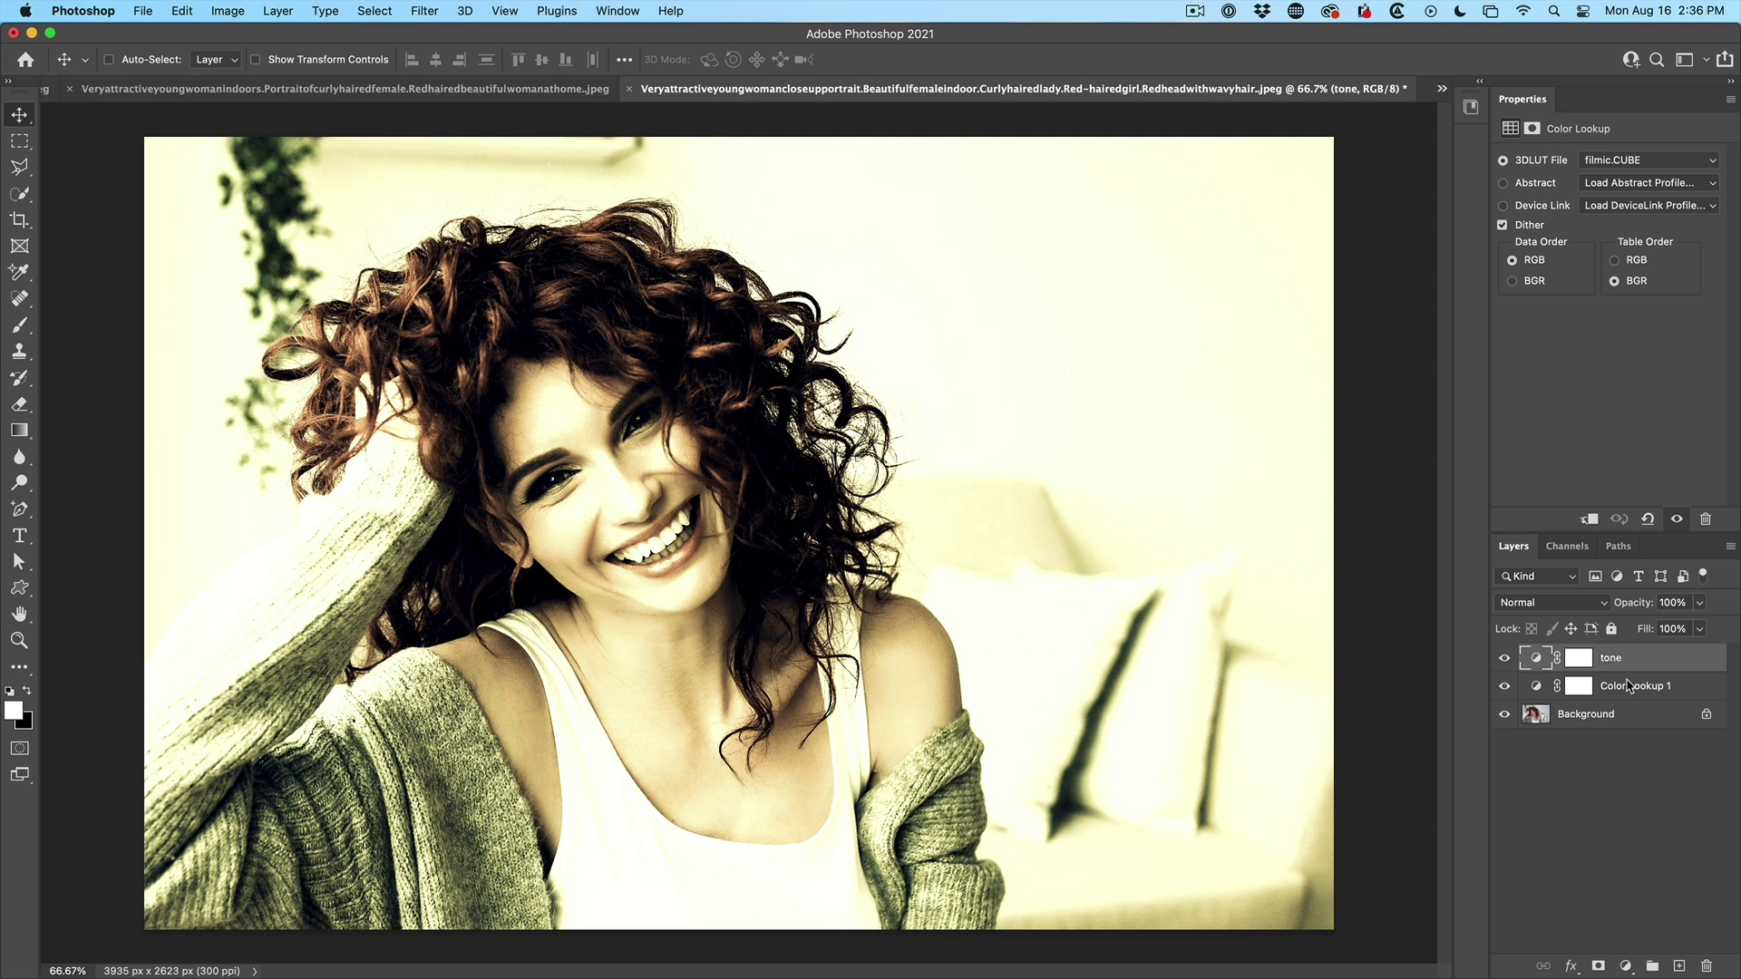
{"action": "type", "text": "color"}
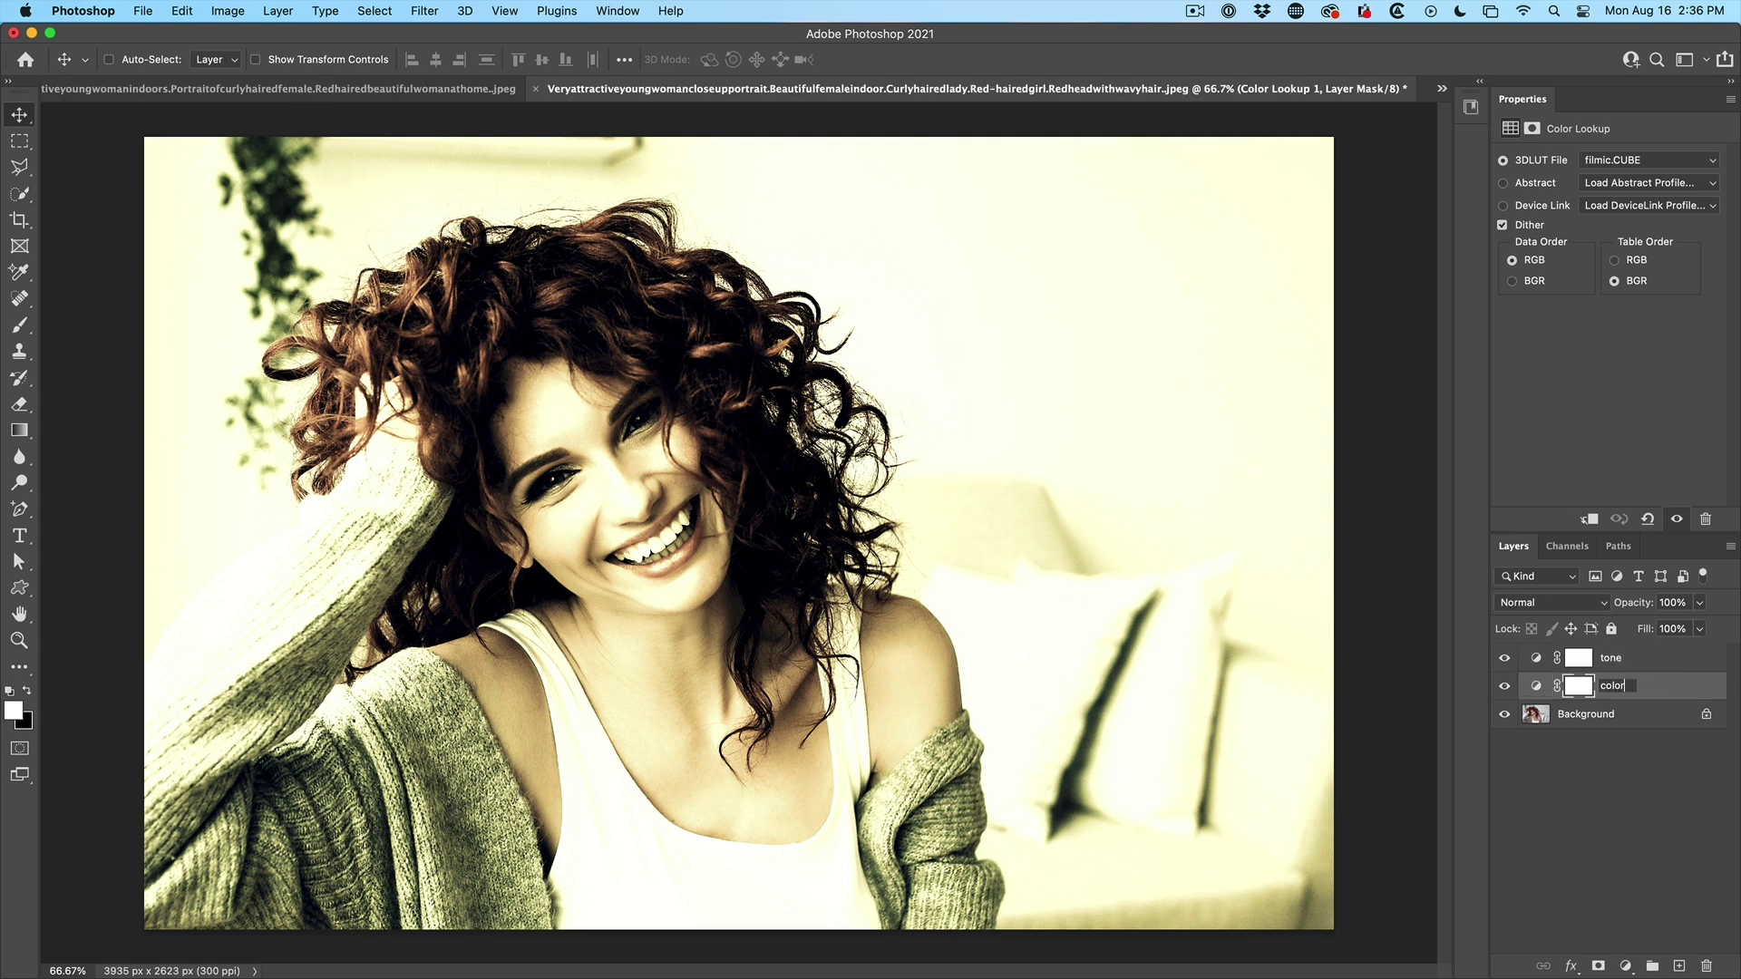
{"action": "key", "text": "Return"}
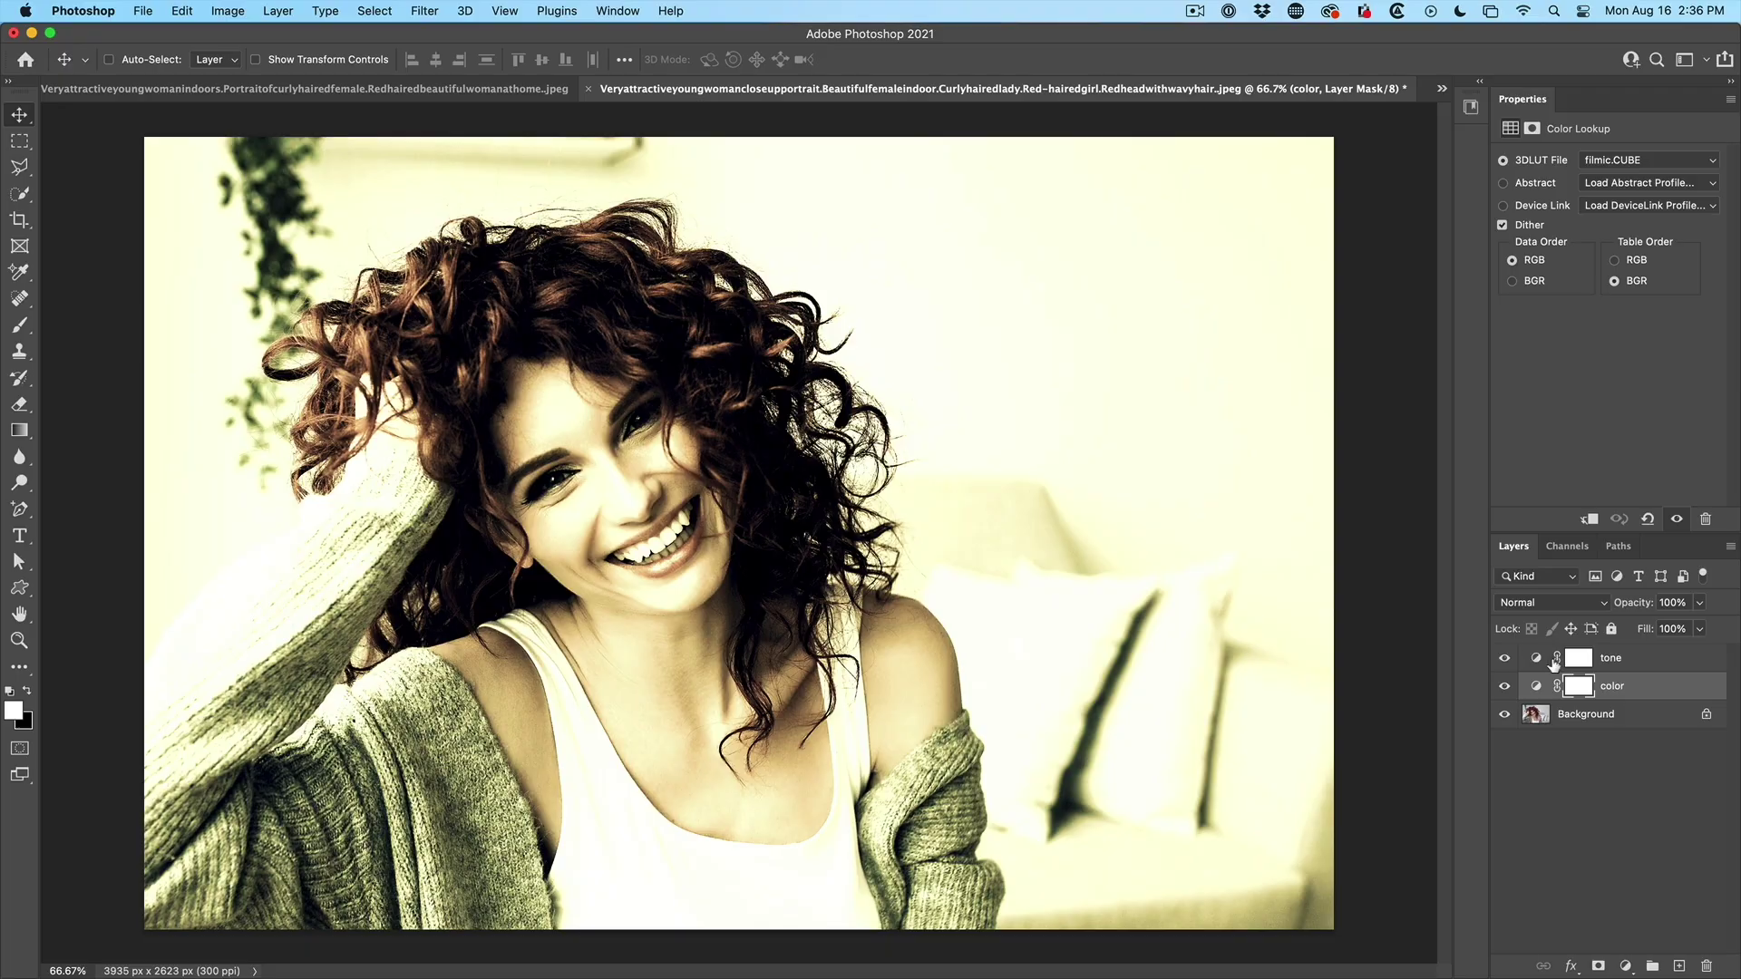
Set the tone layer's blend mode to Luminosity.
{"action": "left_click", "coordinate": [1611, 661]}
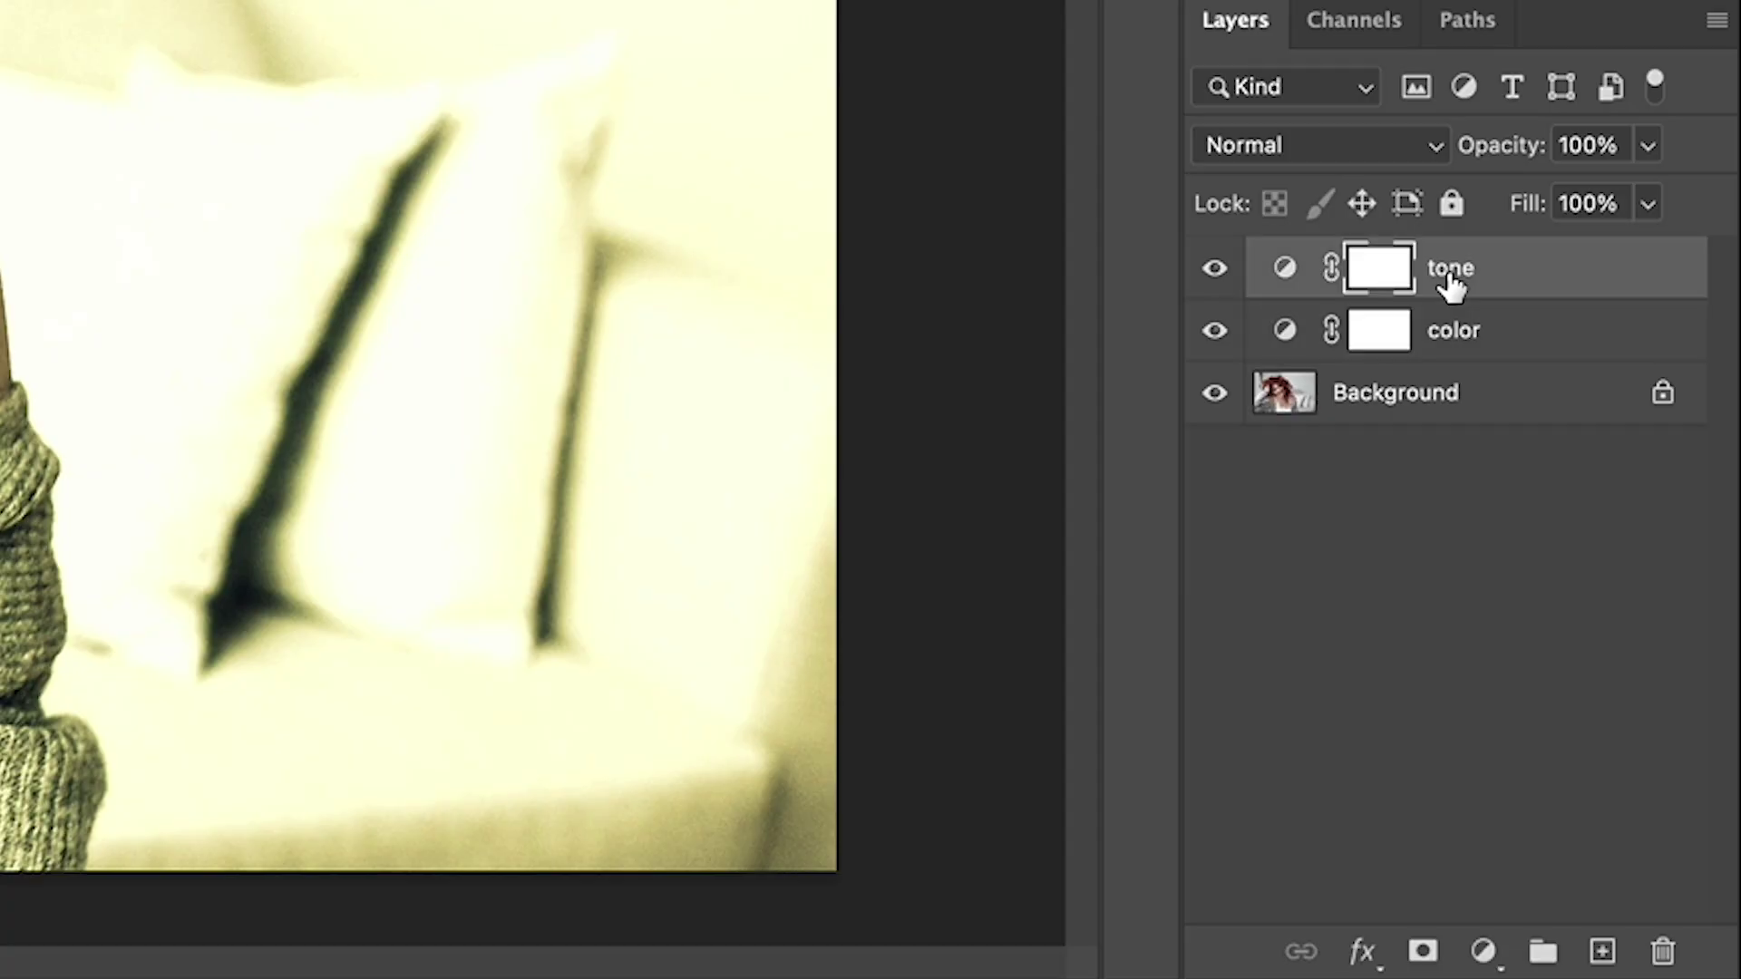
{"action": "left_click", "coordinate": [1322, 145]}
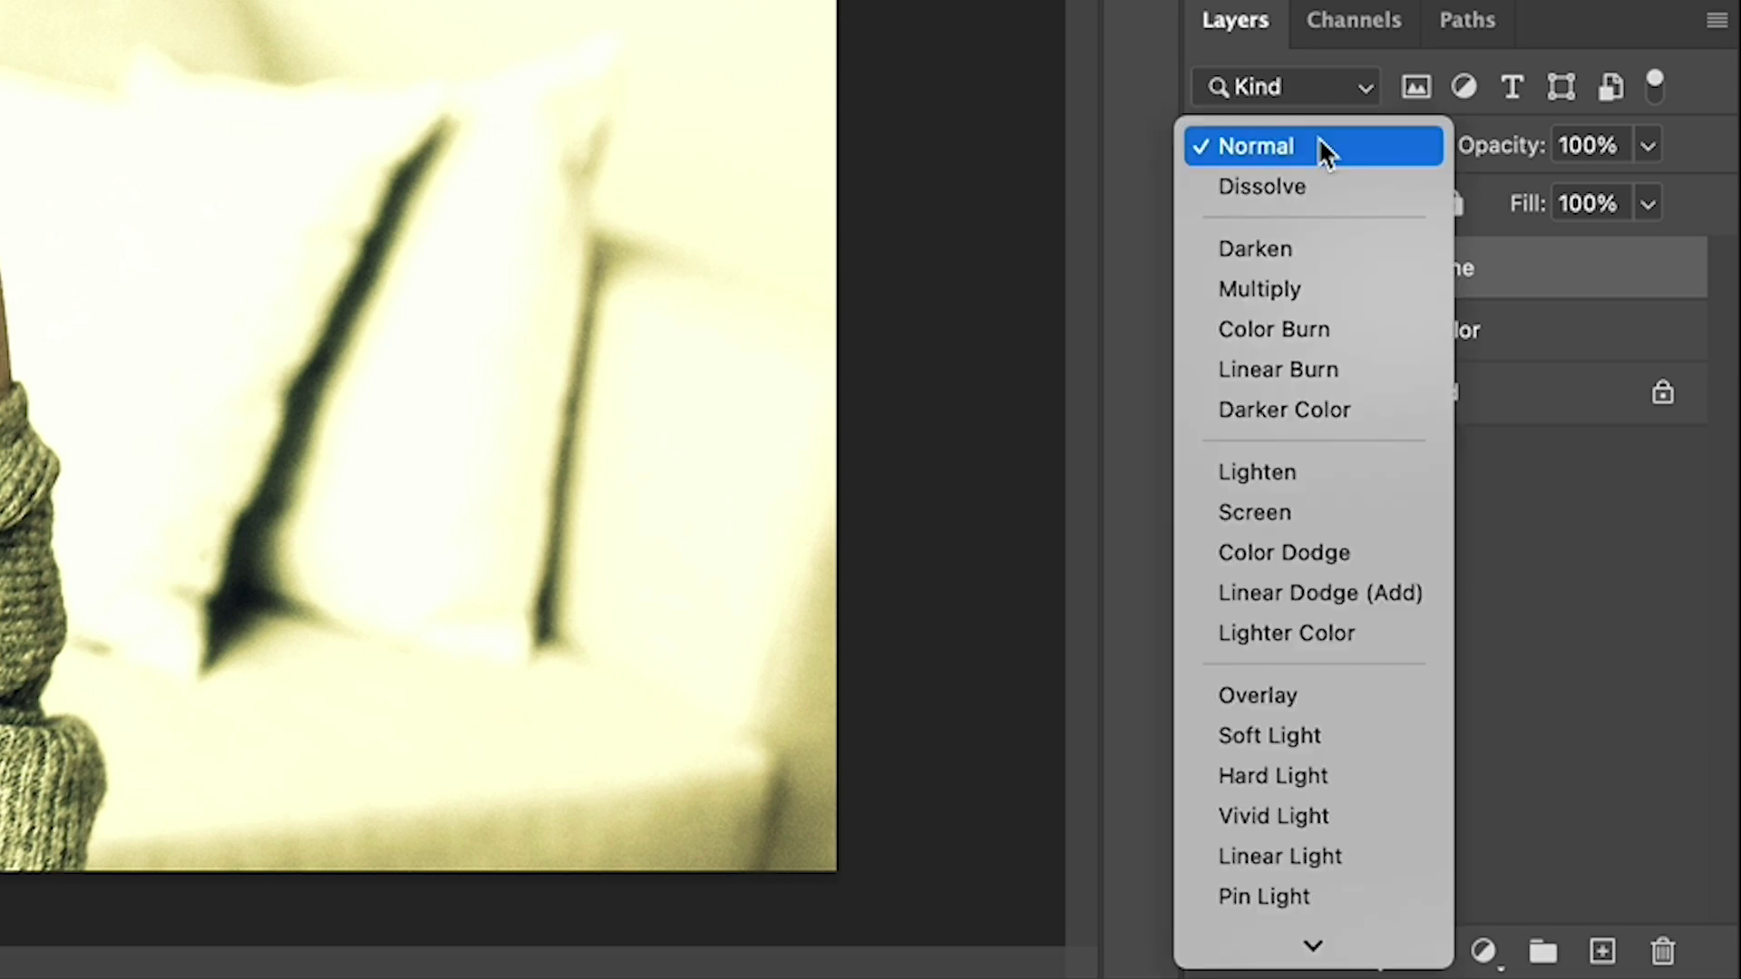
{"action": "mouse_move", "coordinate": [1313, 946]}
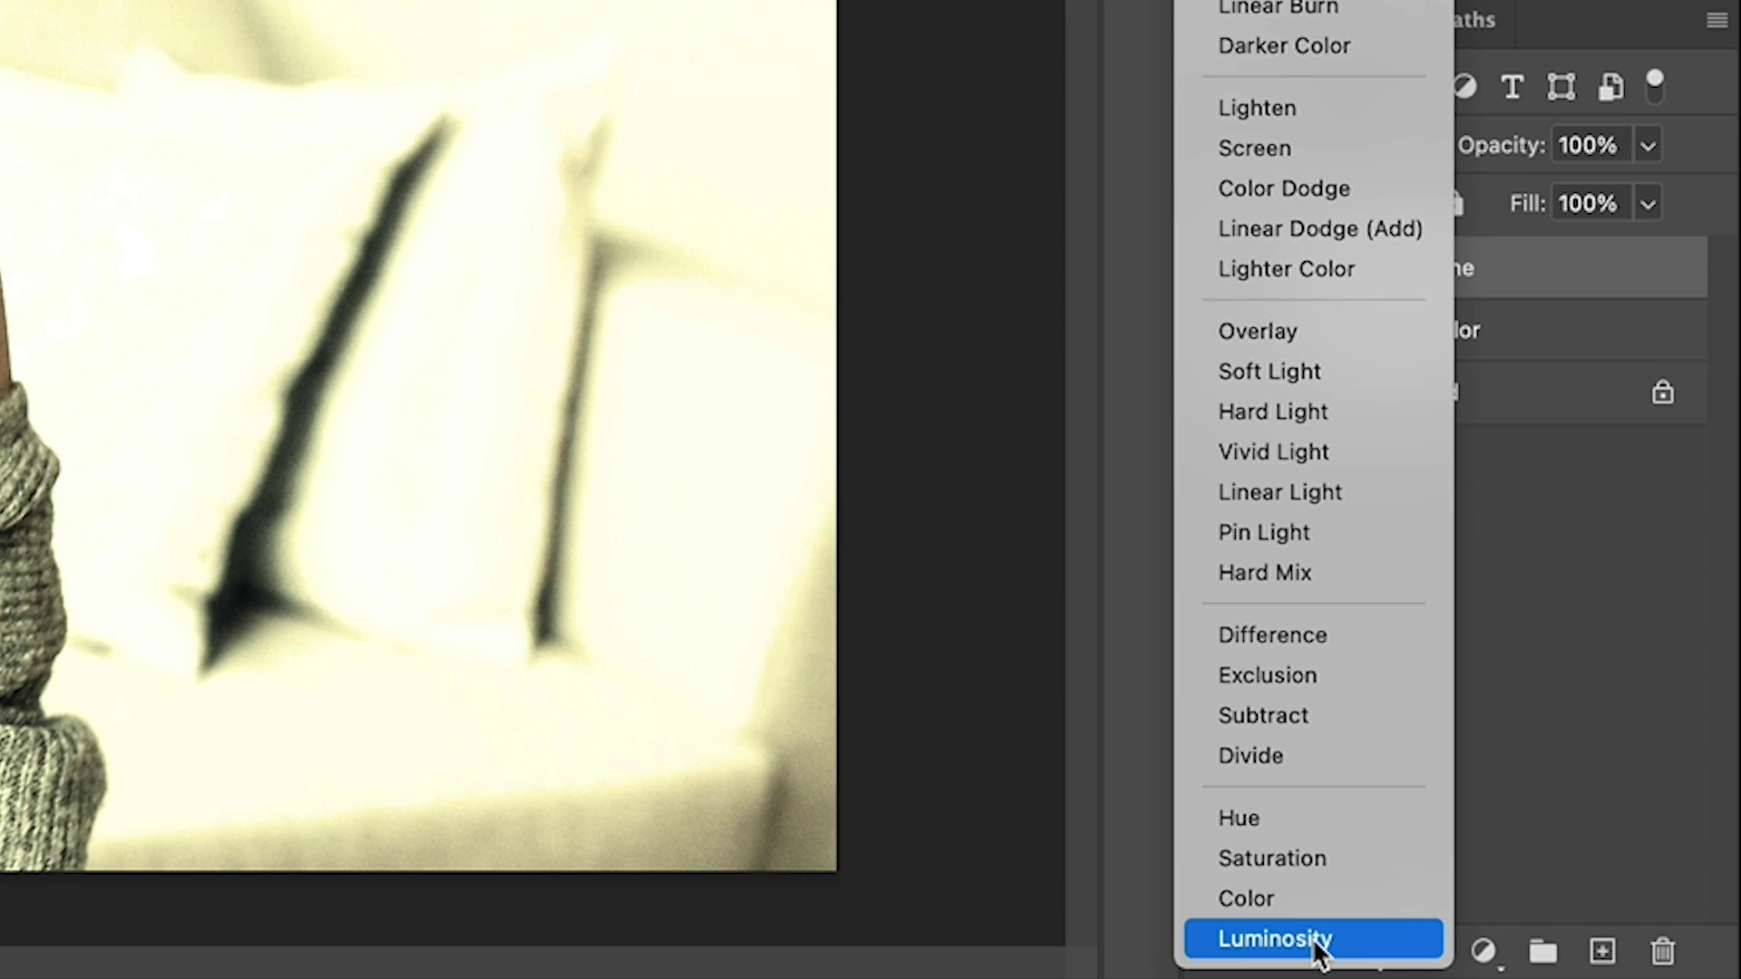
{"action": "left_click", "coordinate": [1317, 941]}
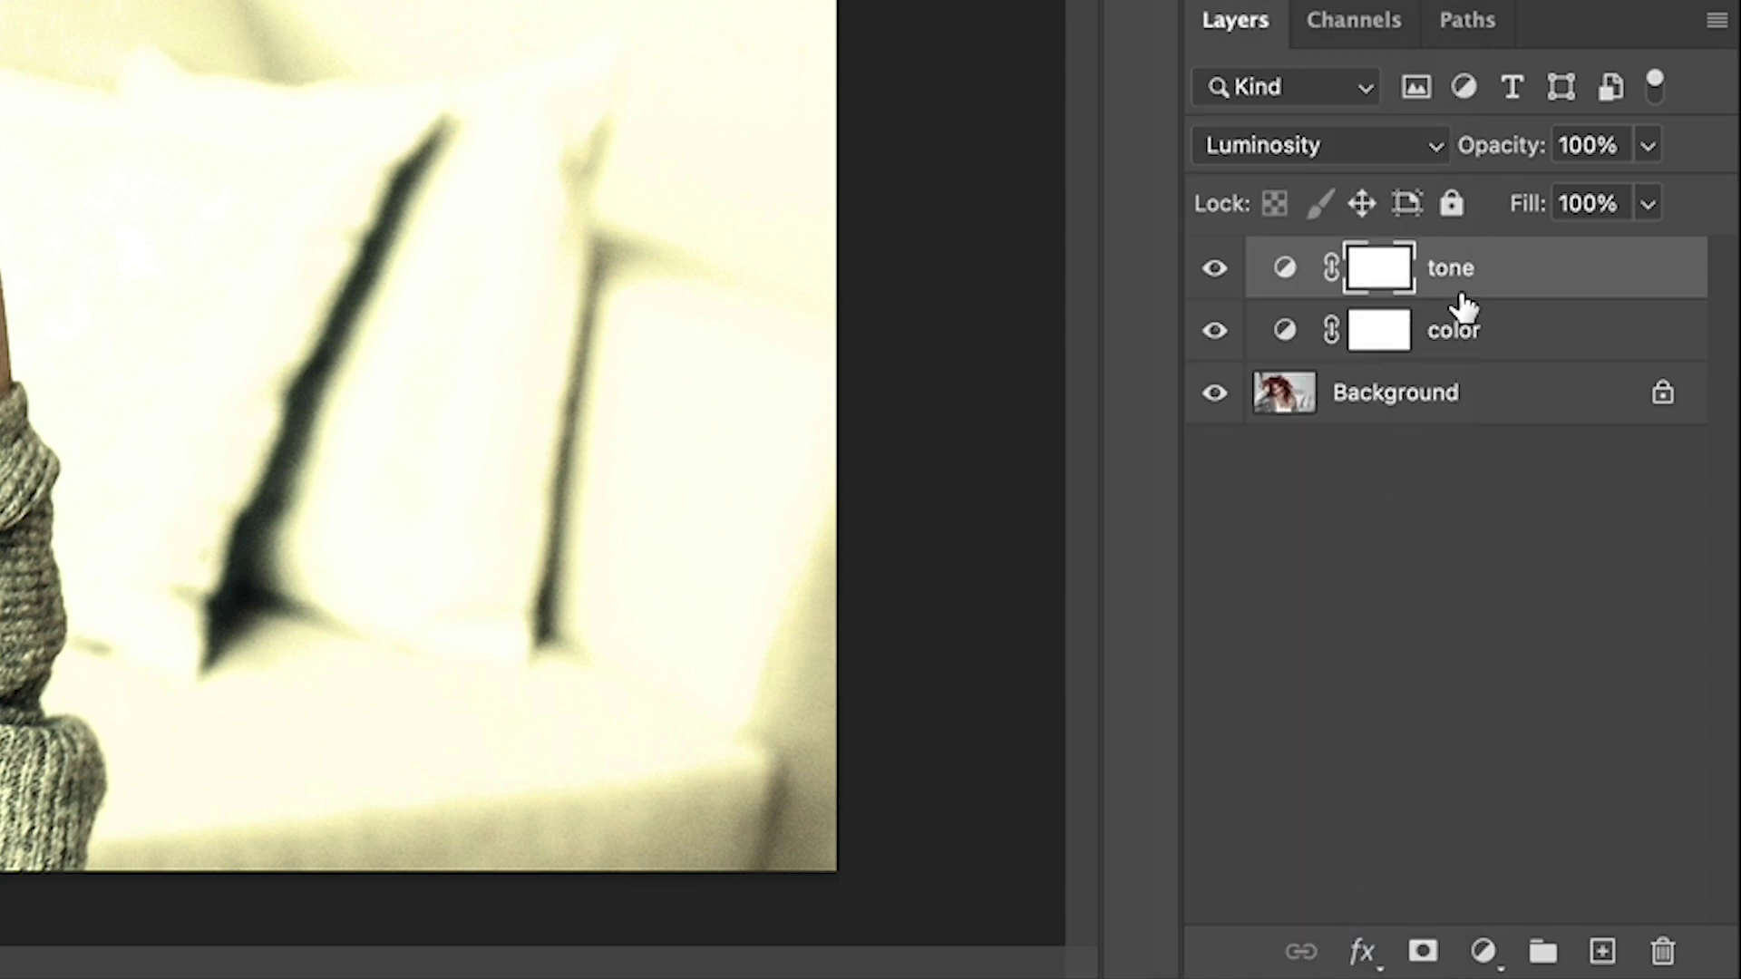
Set the color layer's blend mode to Color.
{"action": "left_click", "coordinate": [1464, 334]}
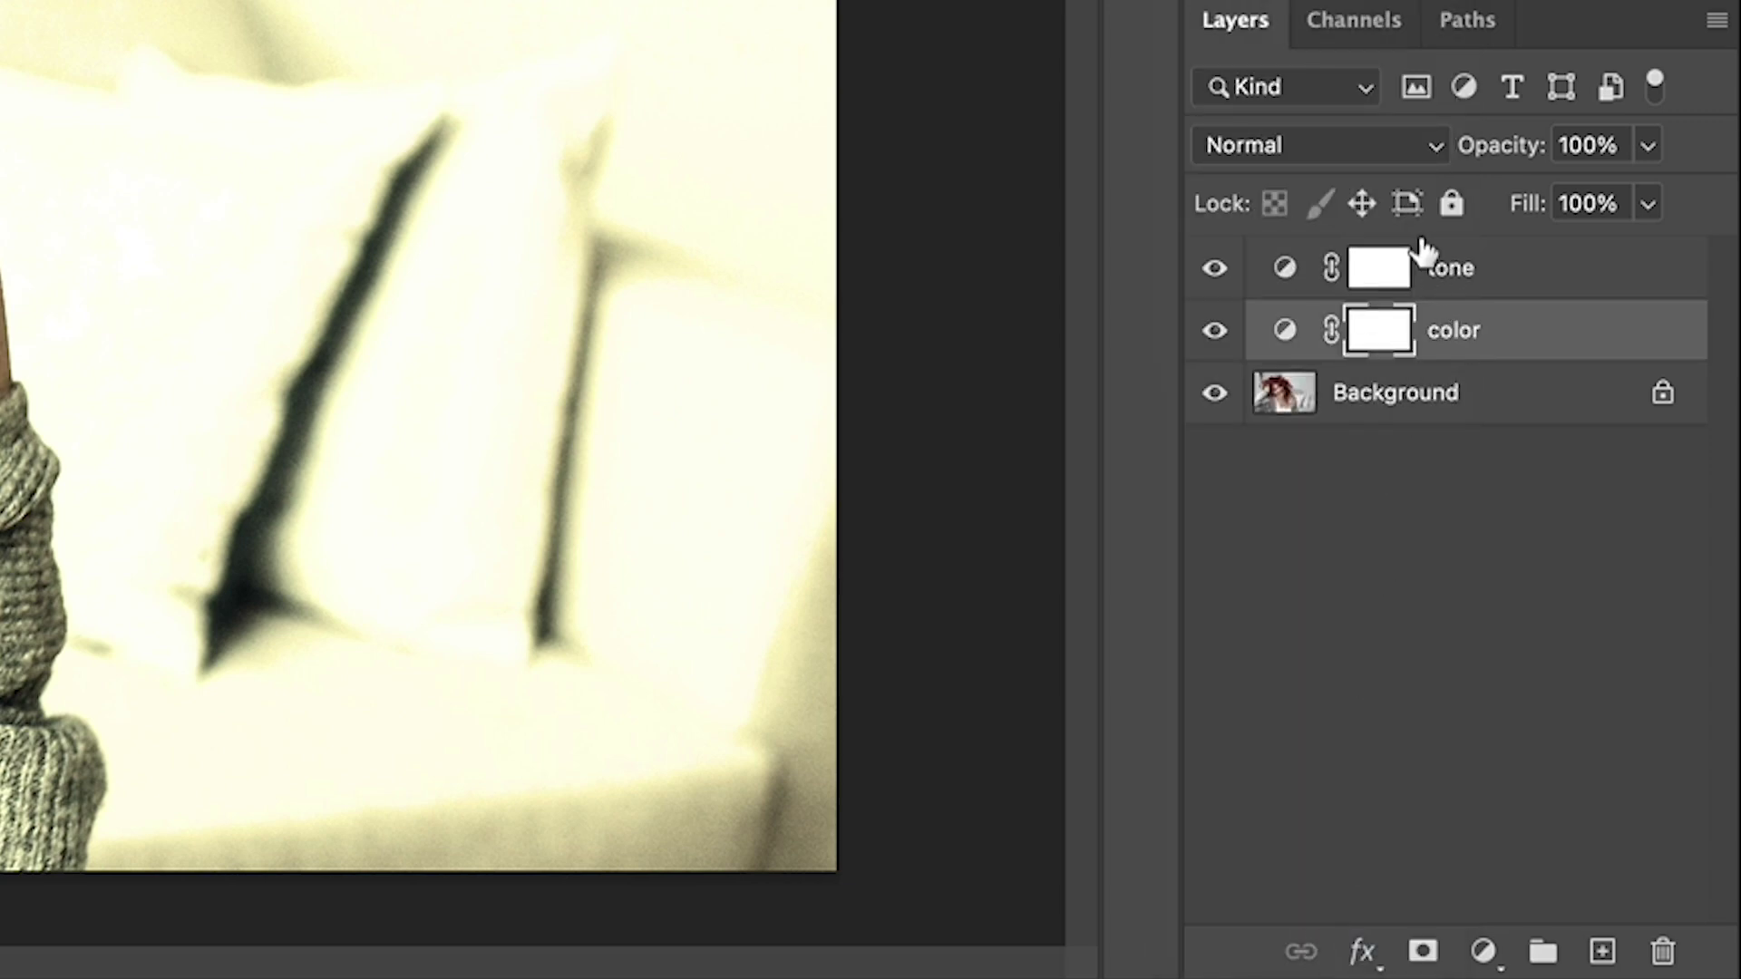
{"action": "left_click", "coordinate": [1317, 142]}
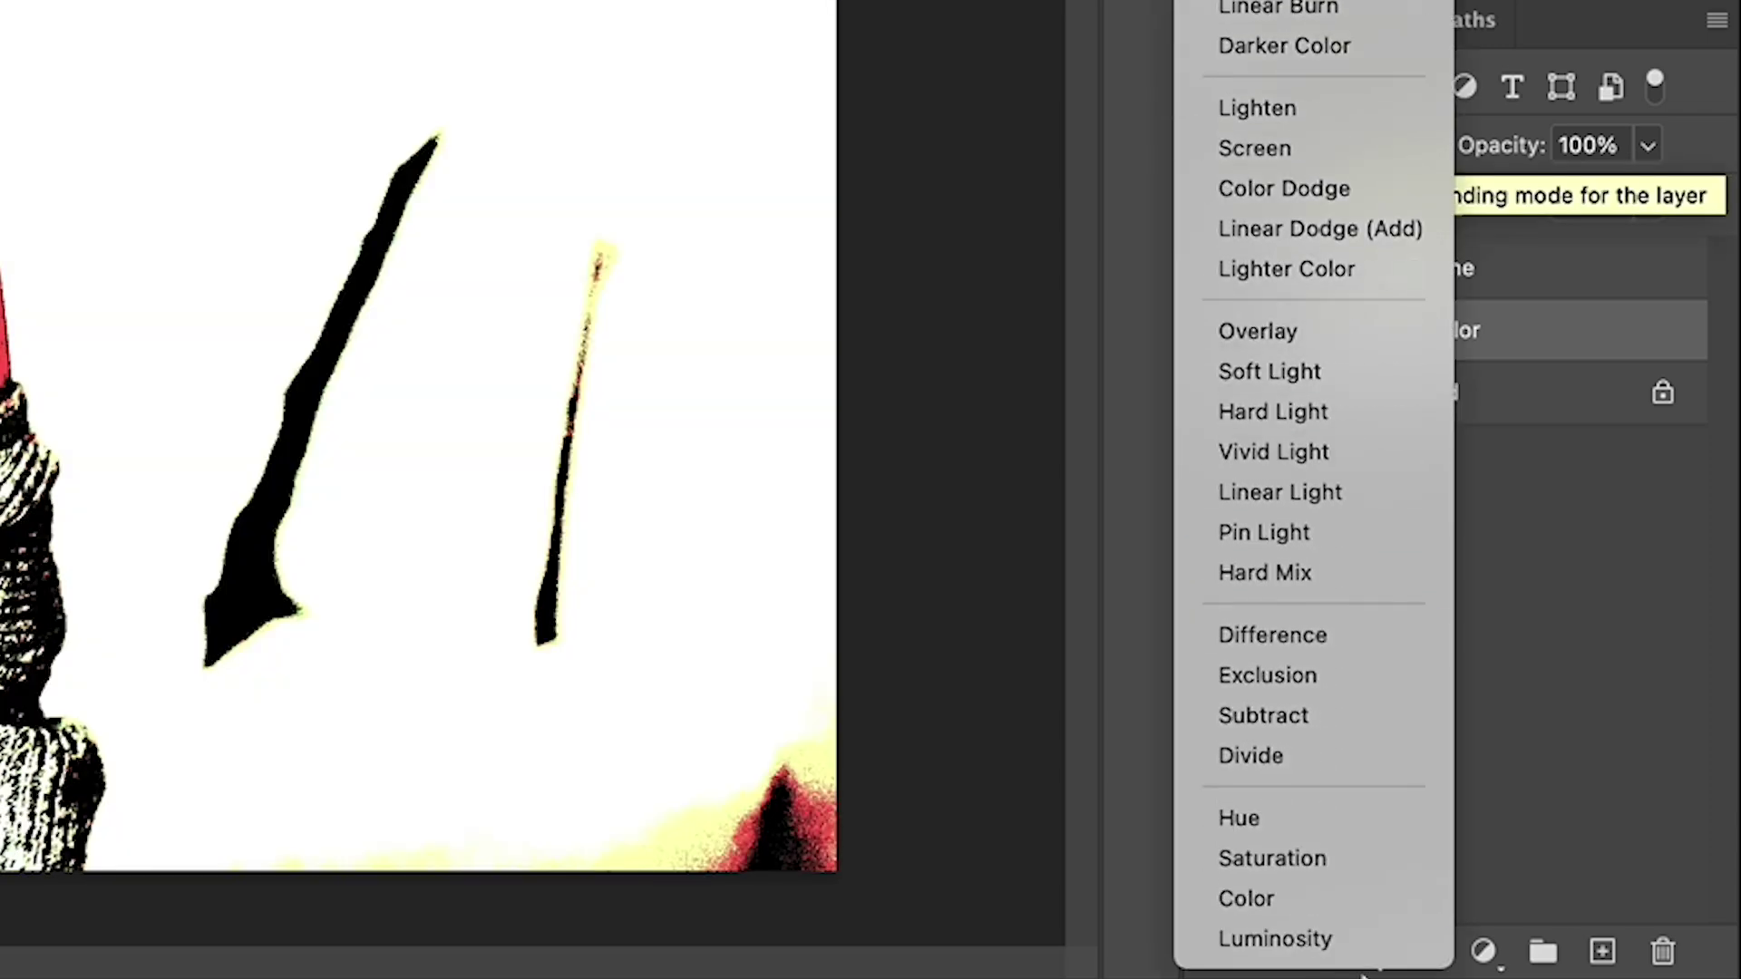
{"action": "left_click", "coordinate": [1353, 900]}
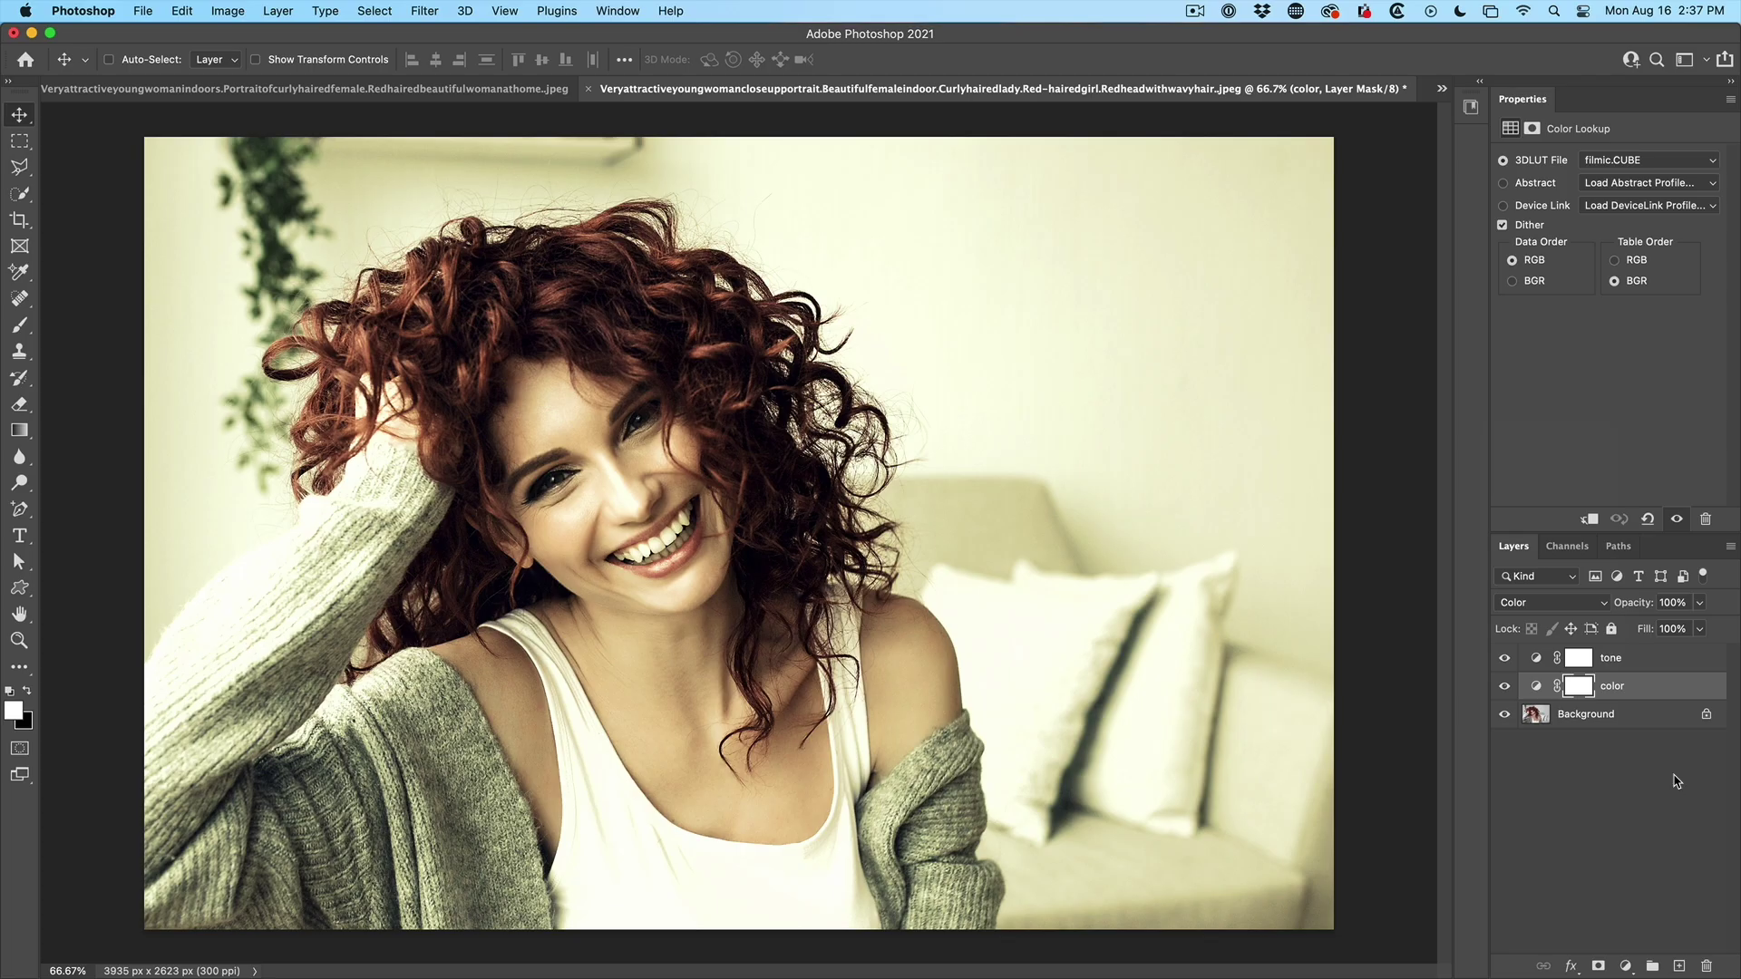
Group the tone and color layers into Group 1 and expand it.
{"action": "left_click", "coordinate": [1654, 669]}
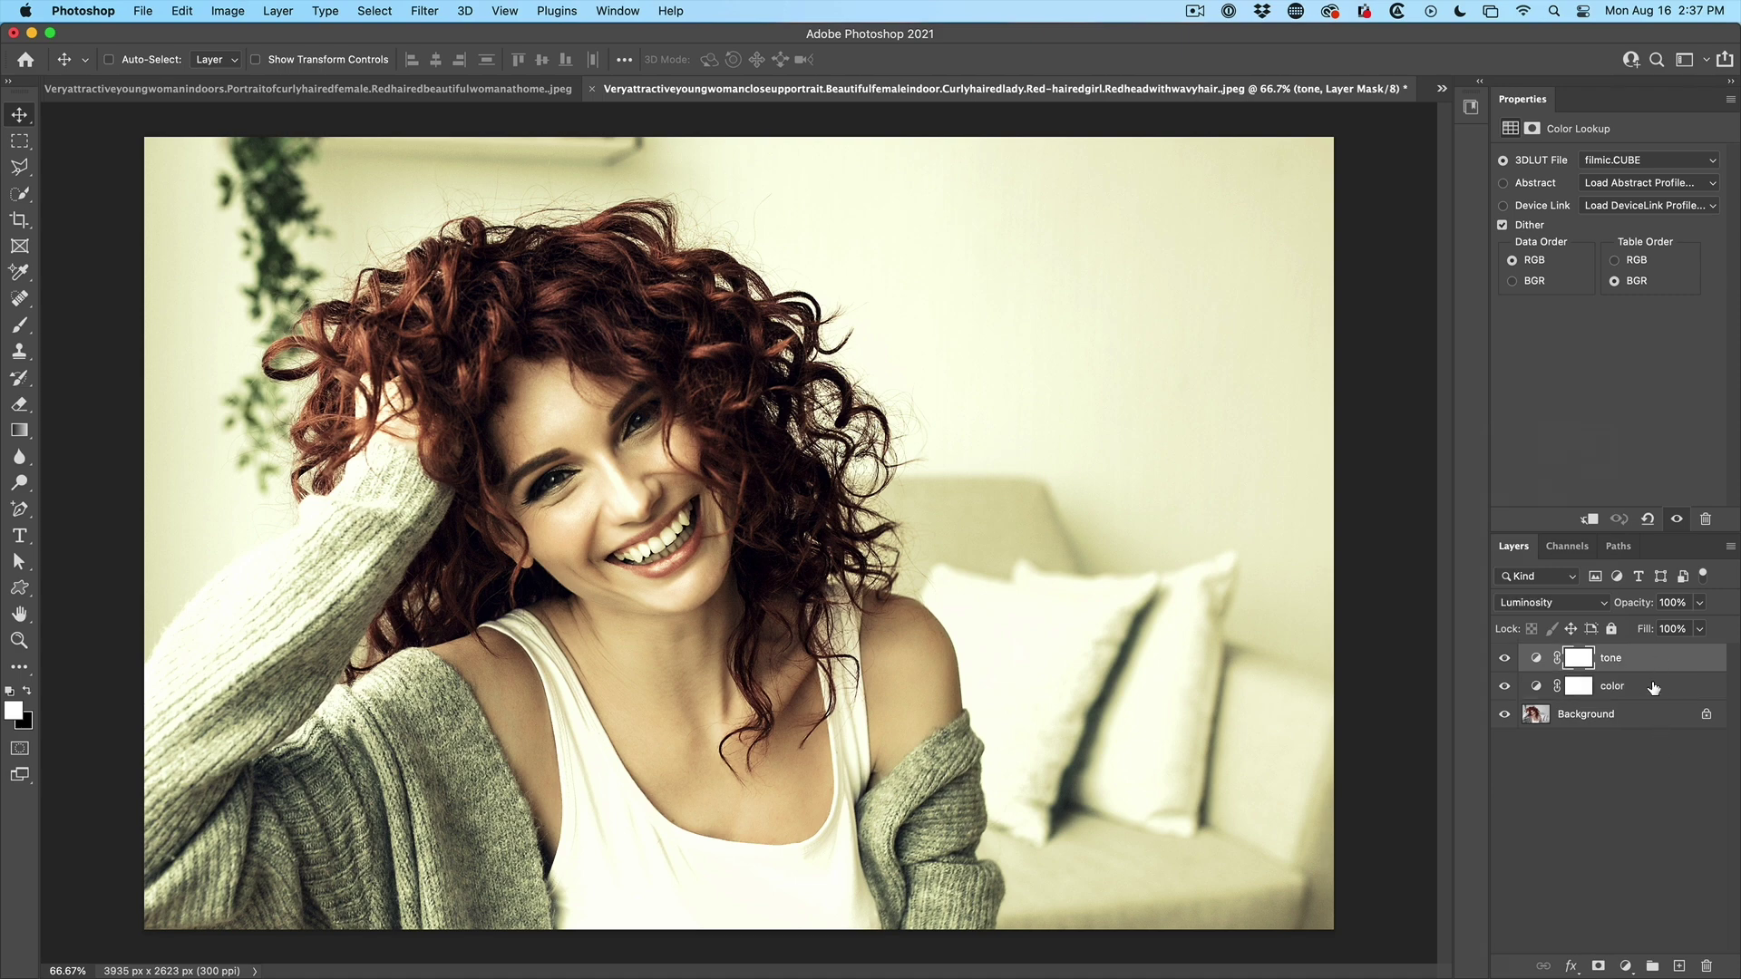
{"action": "left_click", "coordinate": [1655, 689], "text": "shift"}
{"action": "key", "text": "super+g"}
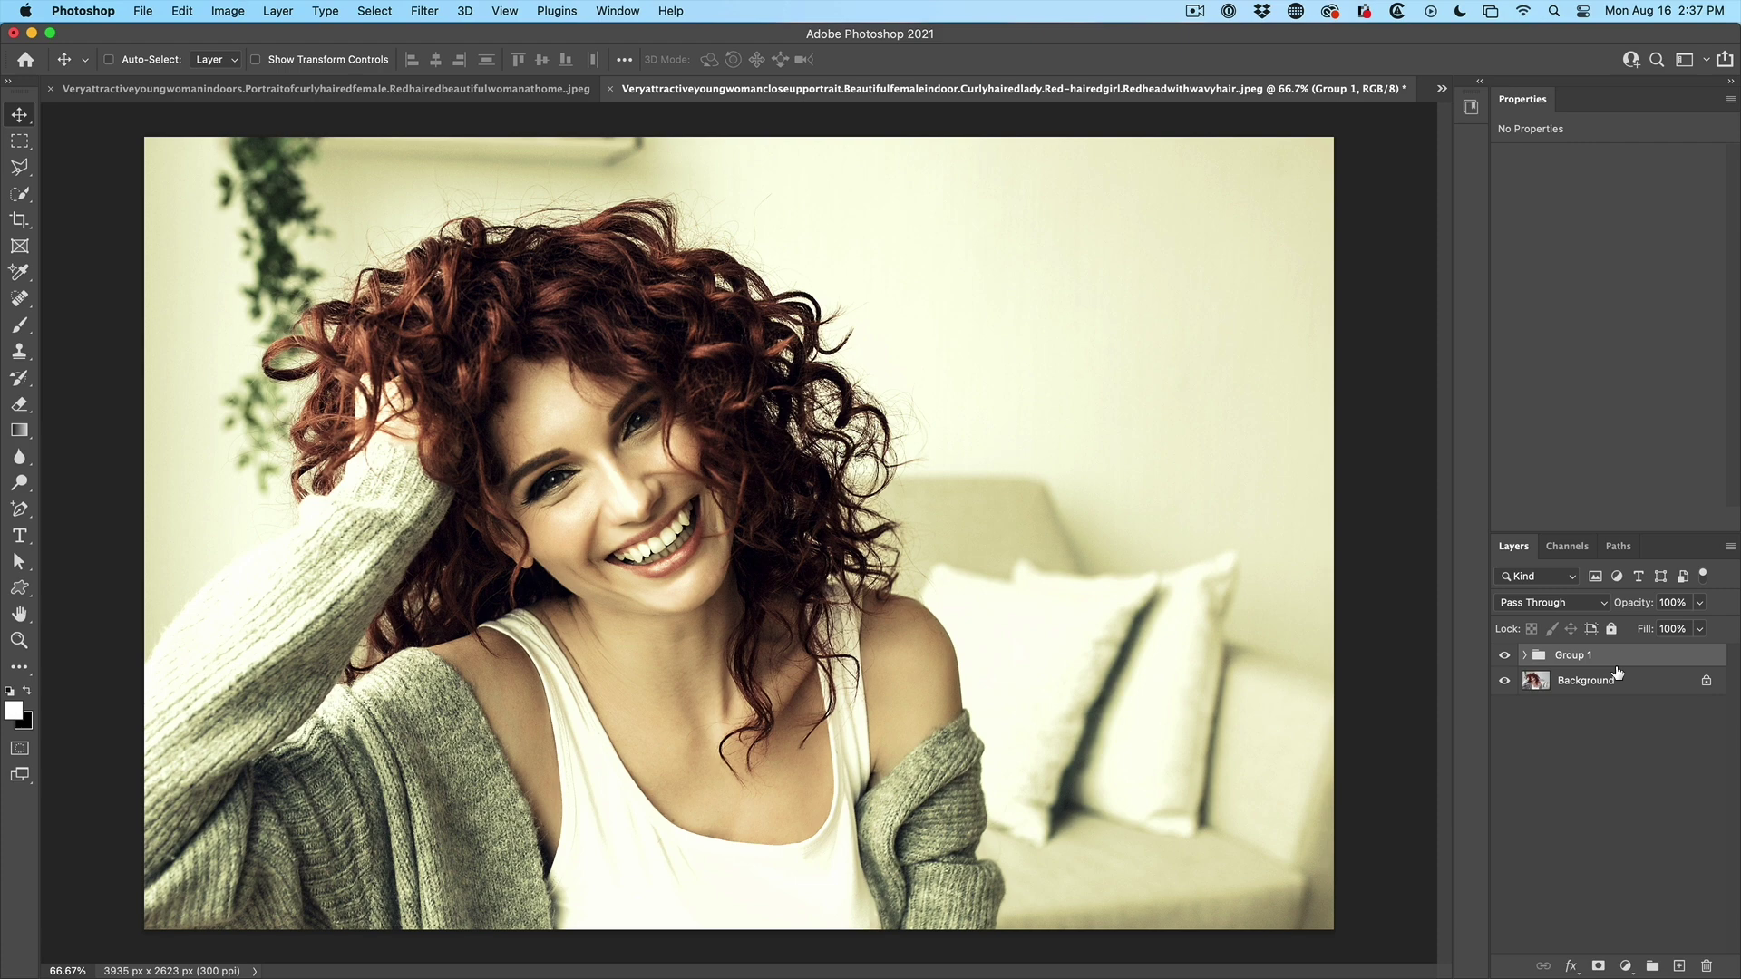
{"action": "left_click", "coordinate": [1526, 658]}
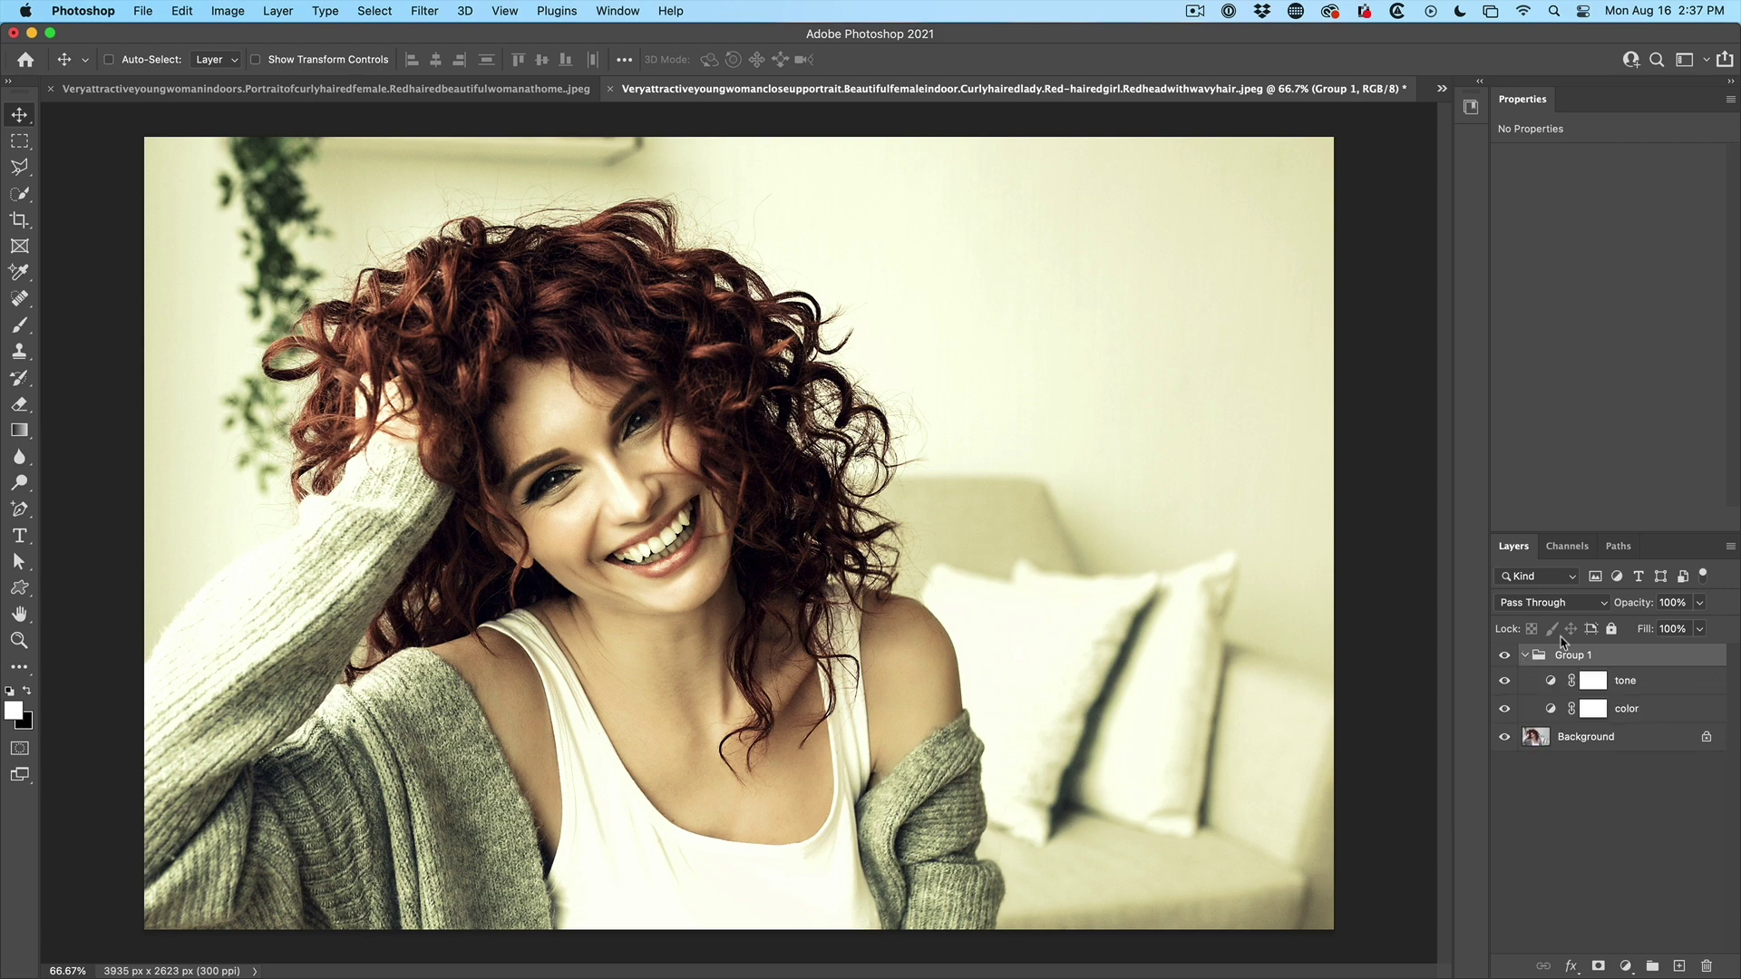
Copy the tone layer above Group 1 at Normal blending and toggle visibility to compare.
{"action": "left_click_drag", "start_coordinate": [1636, 682], "coordinate": [1635, 646]}
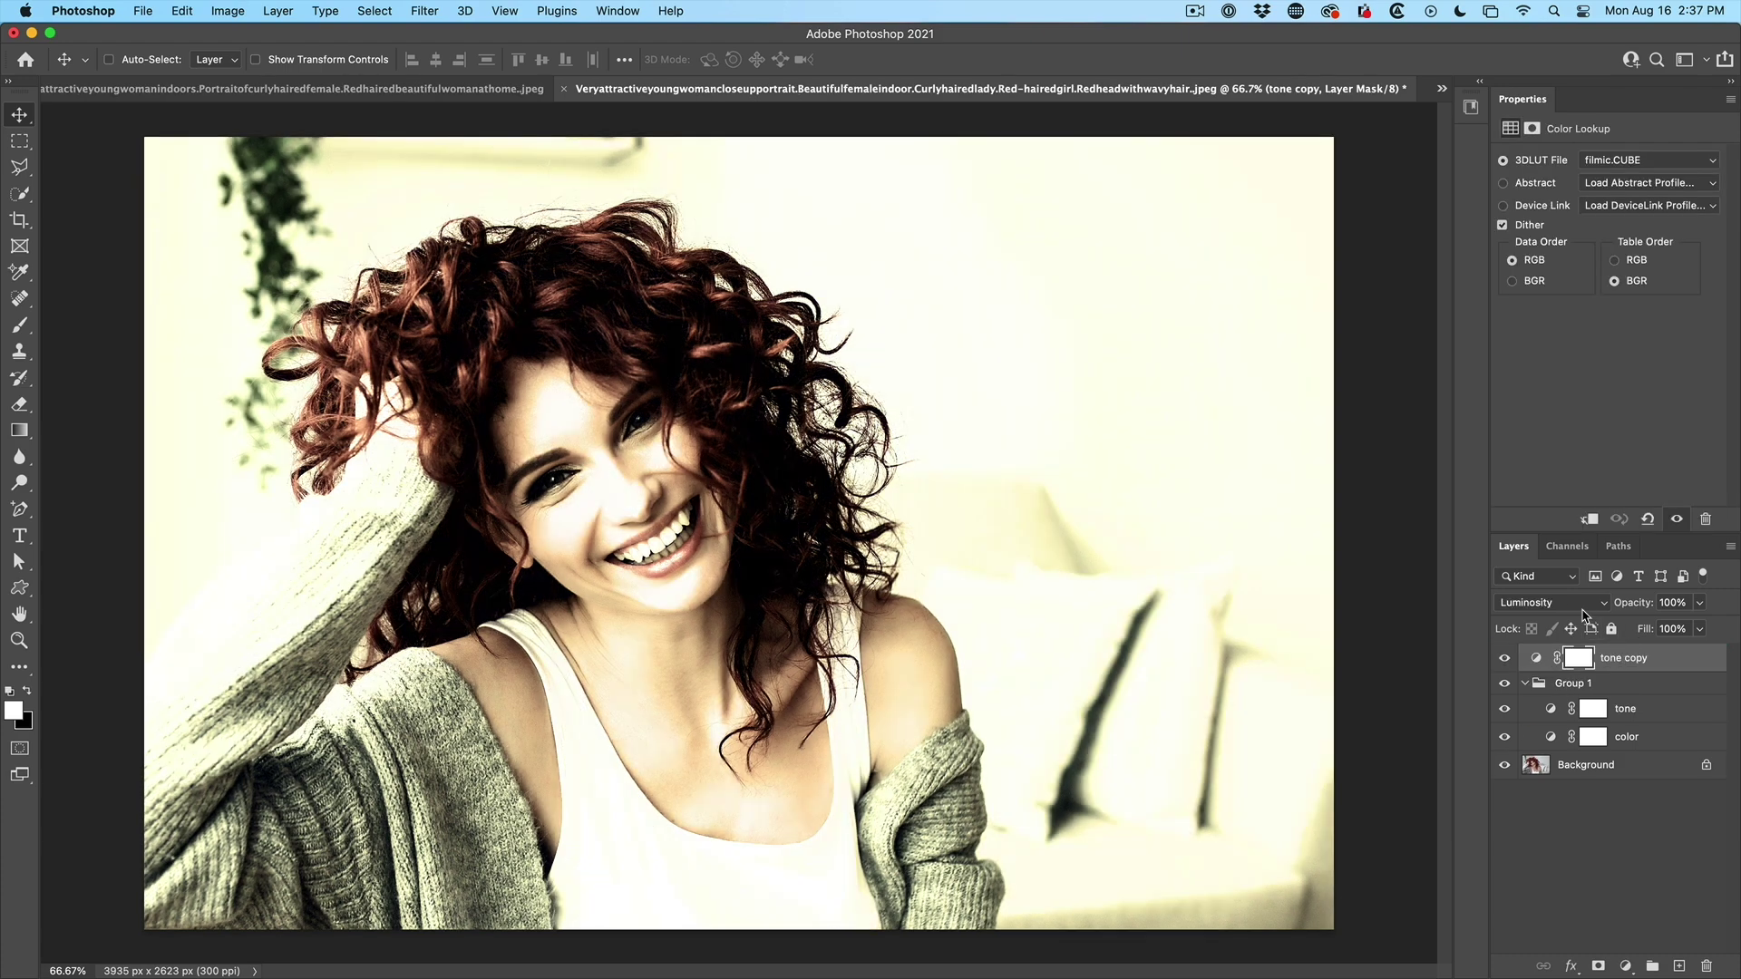
{"action": "left_click", "coordinate": [1552, 602]}
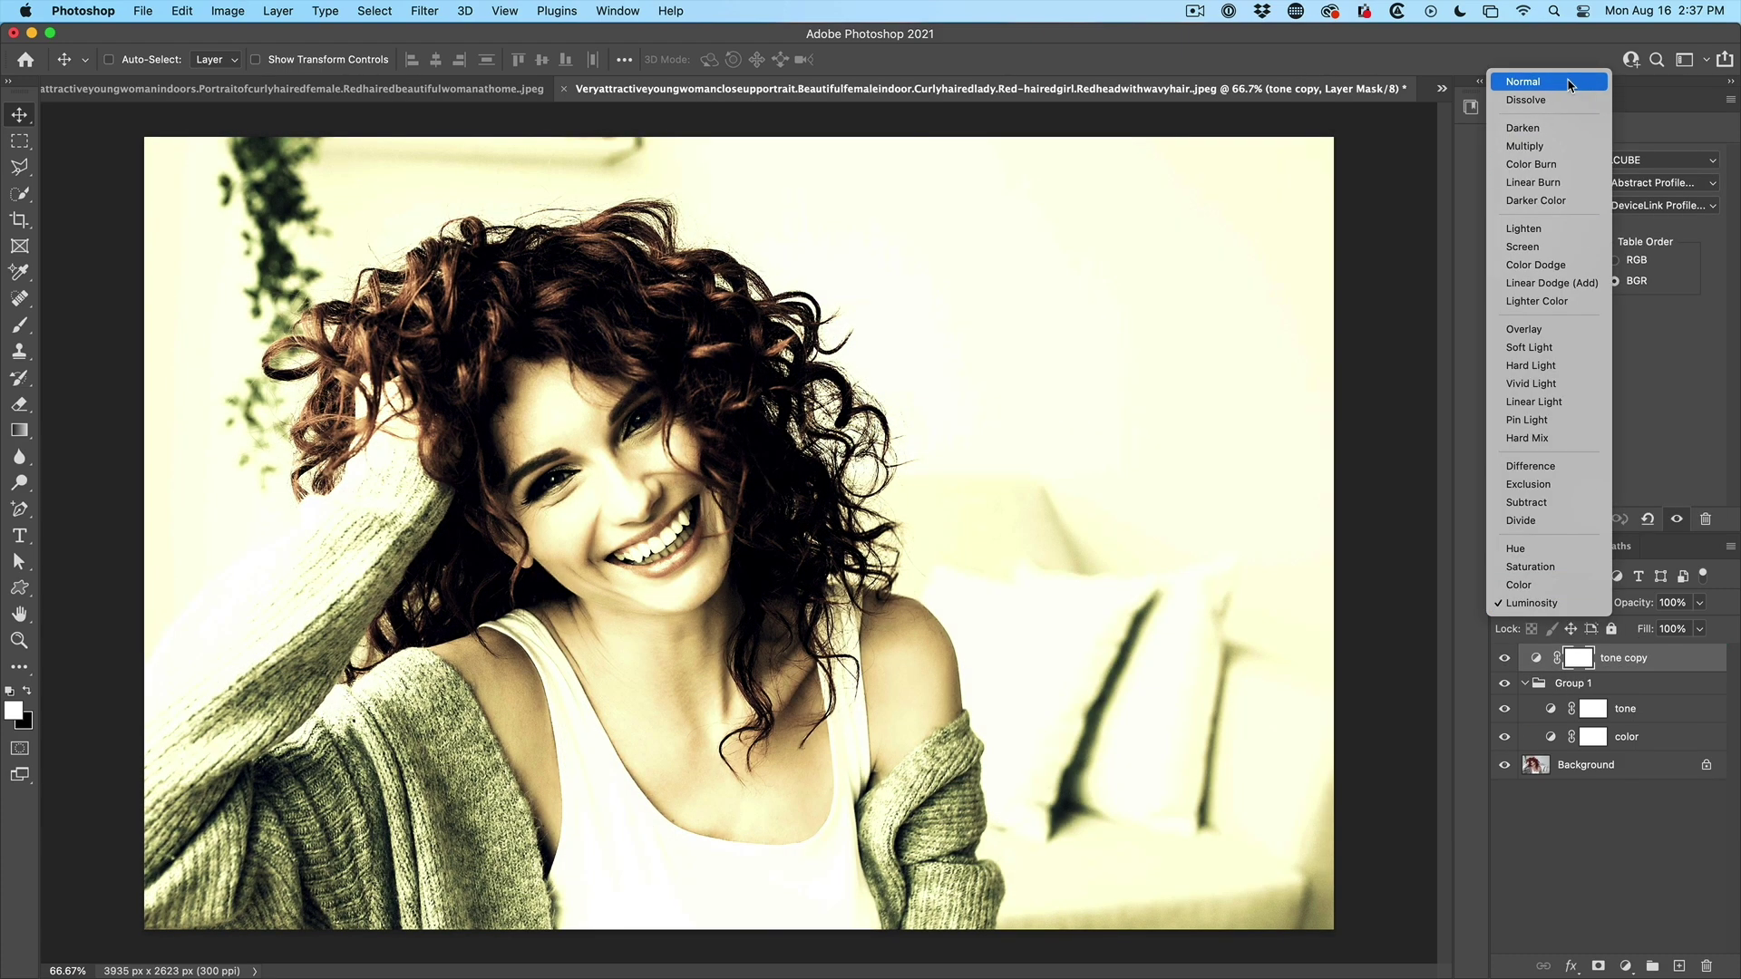
{"action": "left_click", "coordinate": [1571, 83]}
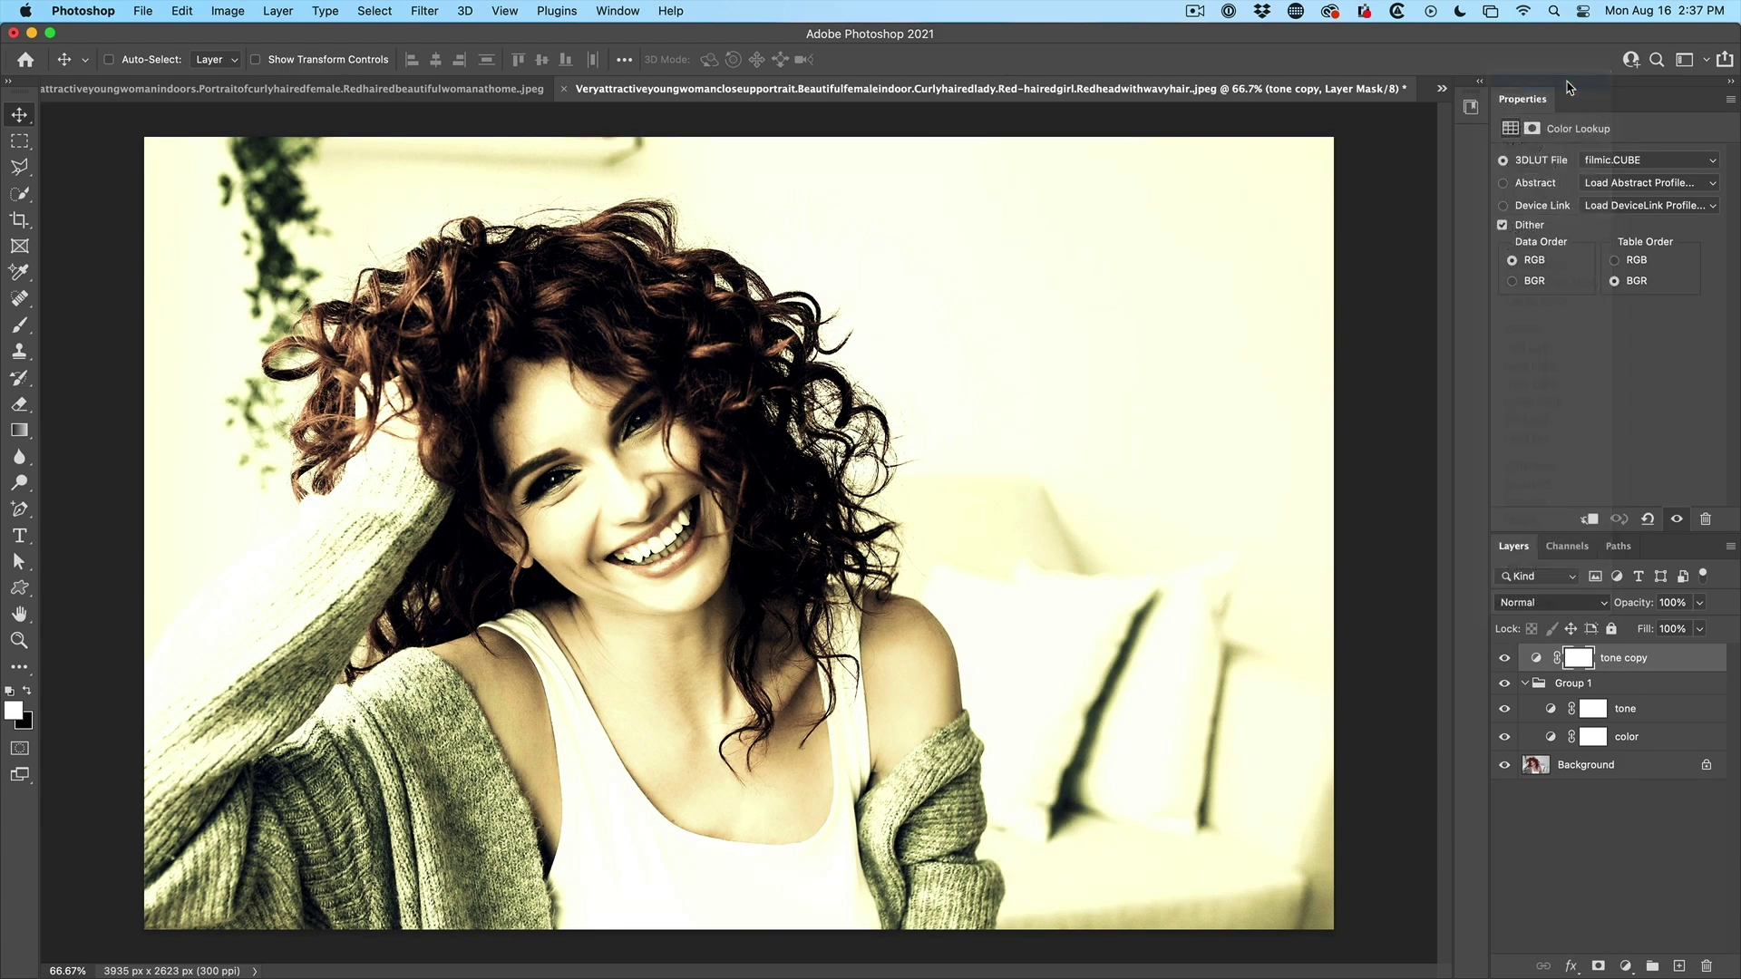
{"action": "left_click", "coordinate": [1504, 683]}
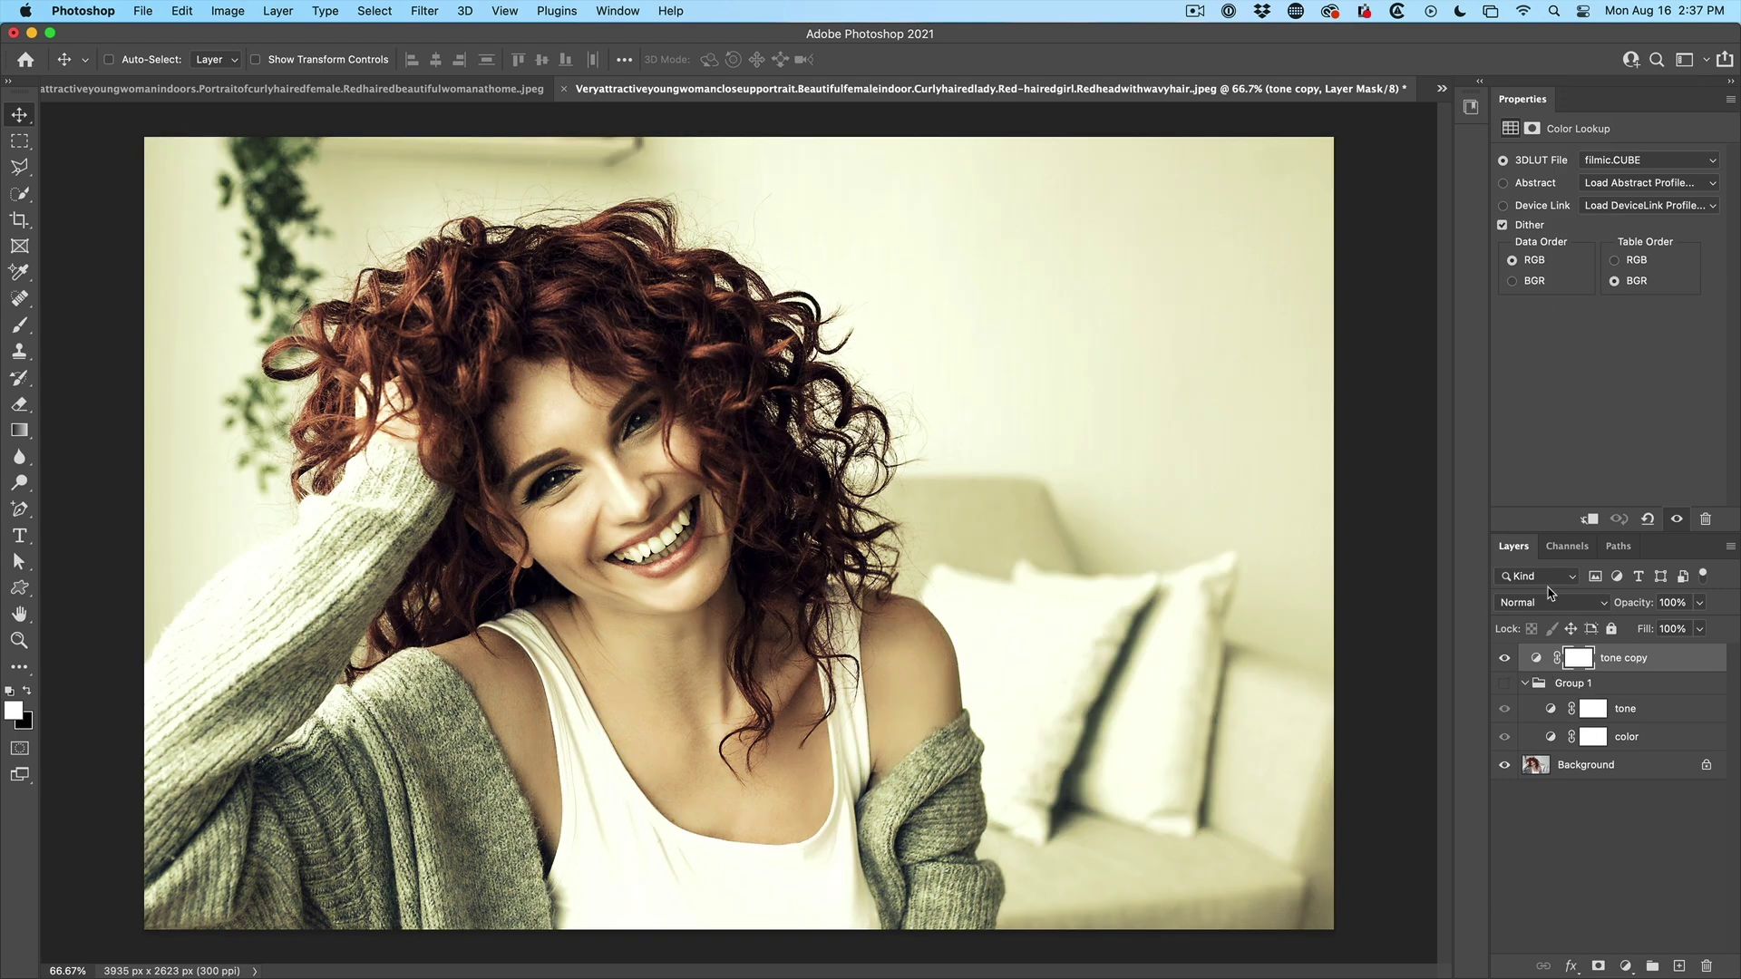
{"action": "left_click", "coordinate": [1504, 657]}
{"action": "left_click", "coordinate": [1506, 685]}
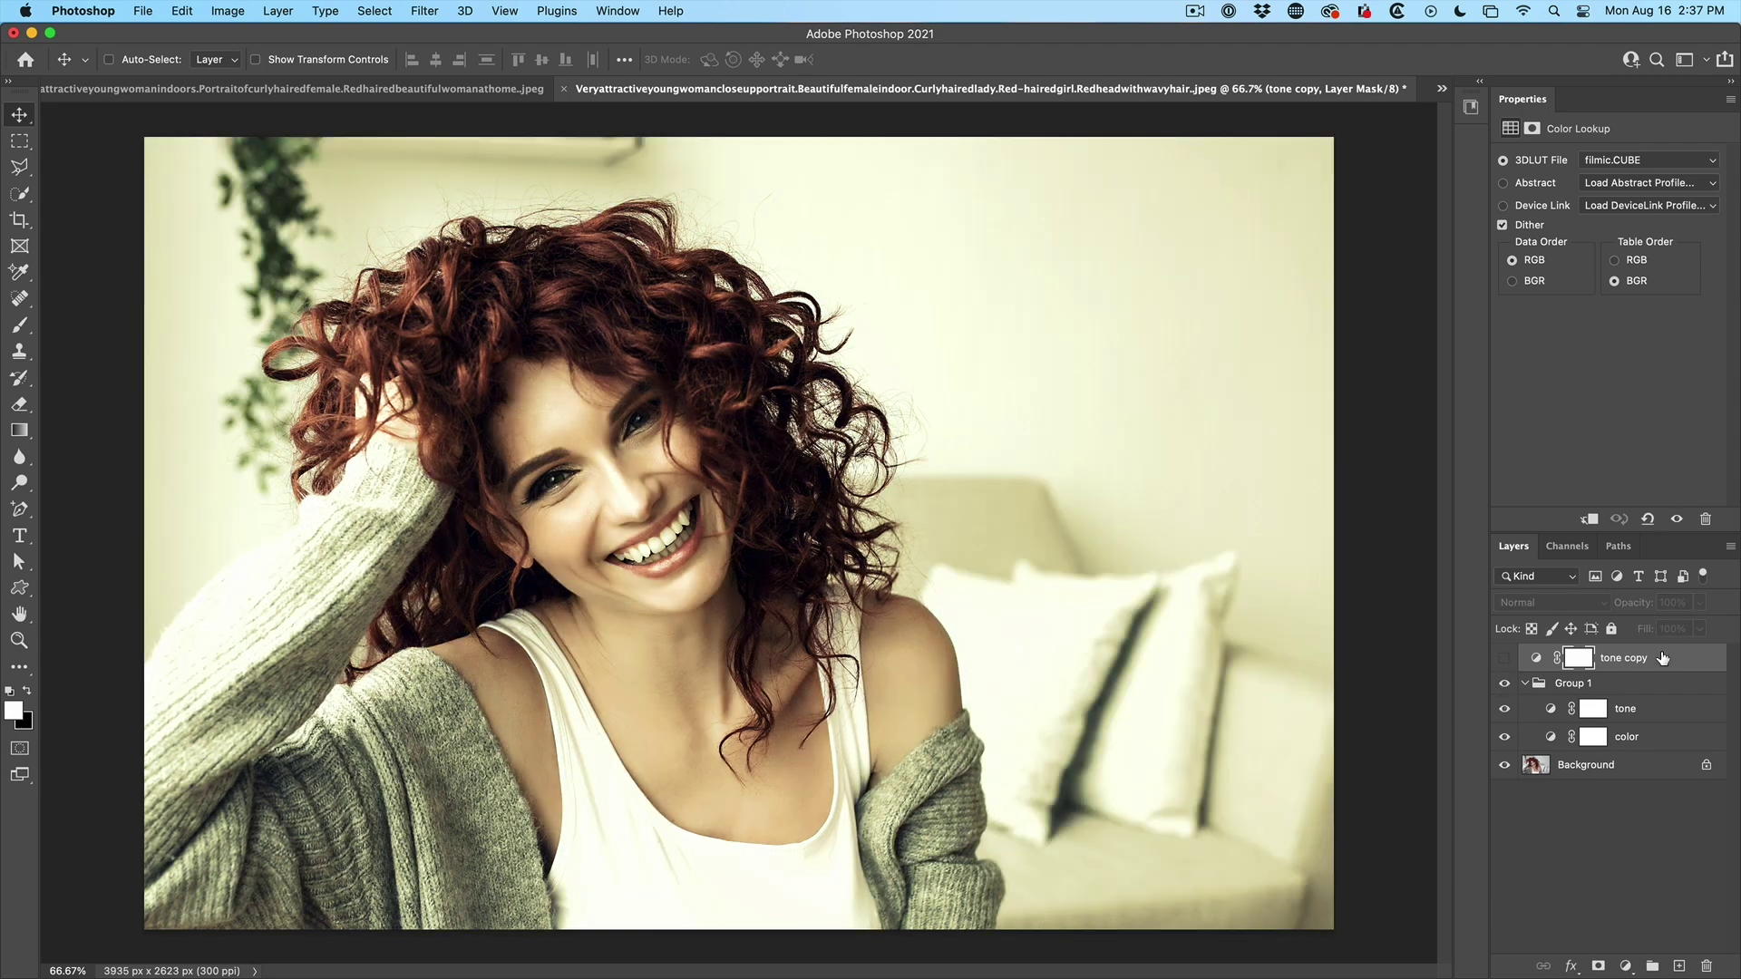
Delete the tone copy's mask and the tone copy layer.
{"action": "key", "text": "BackSpace"}
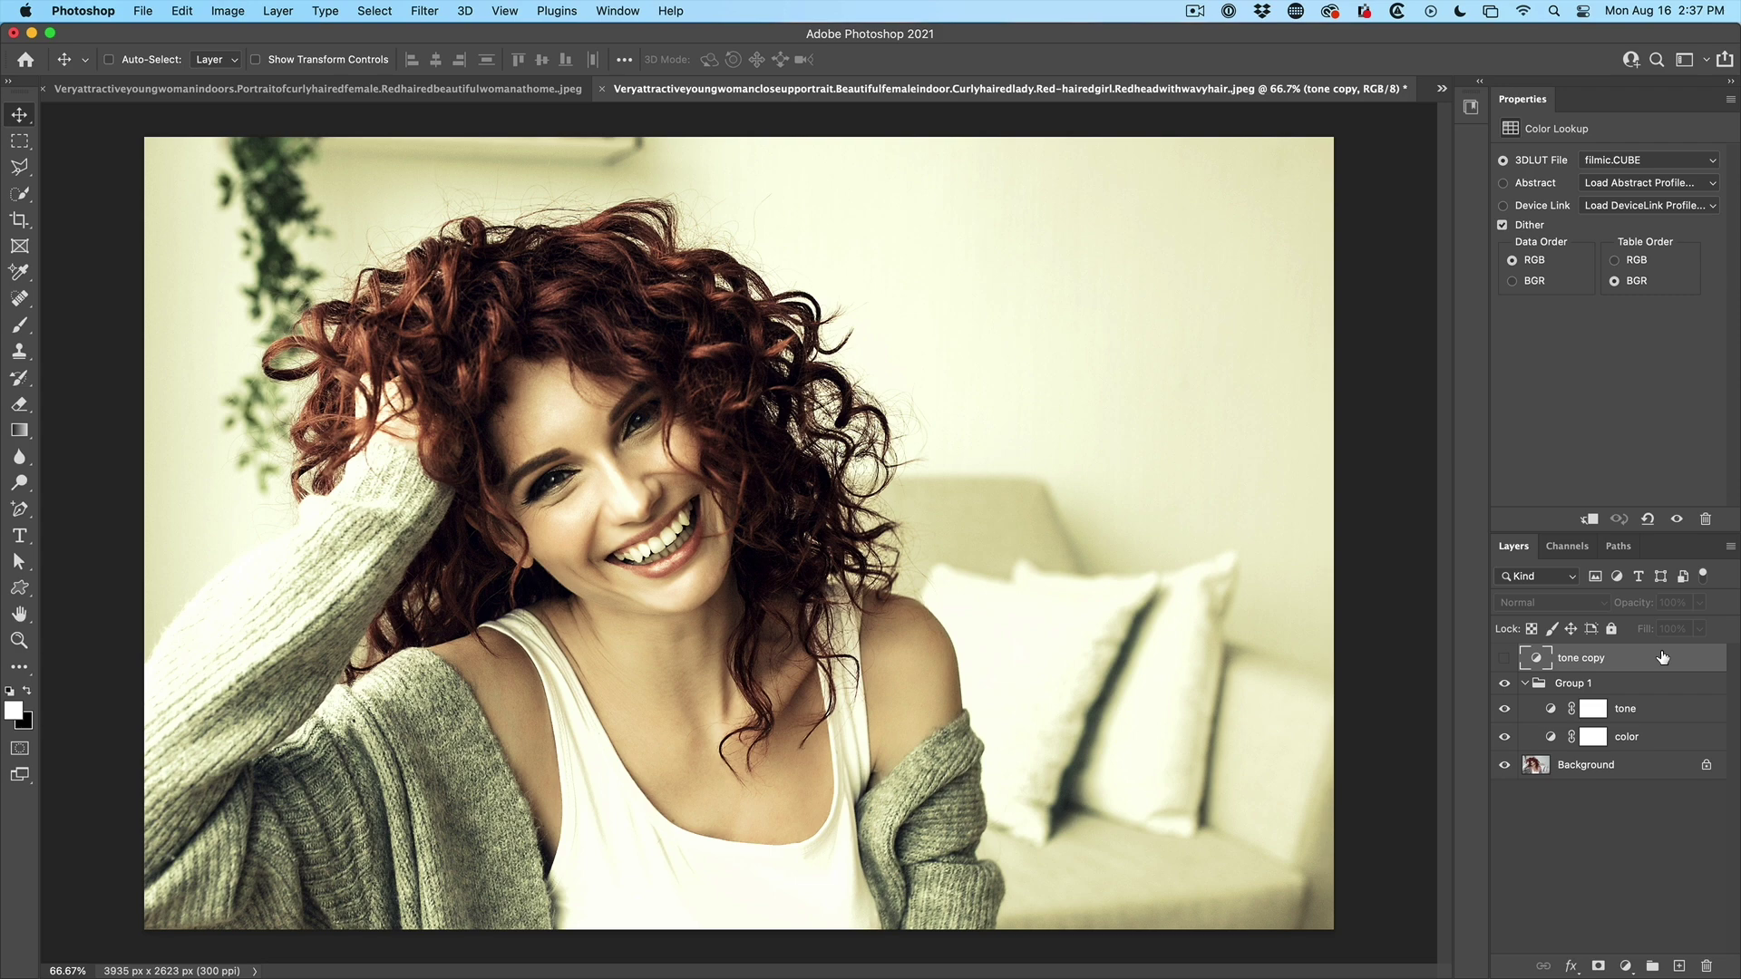
{"action": "key", "text": "BackSpace"}
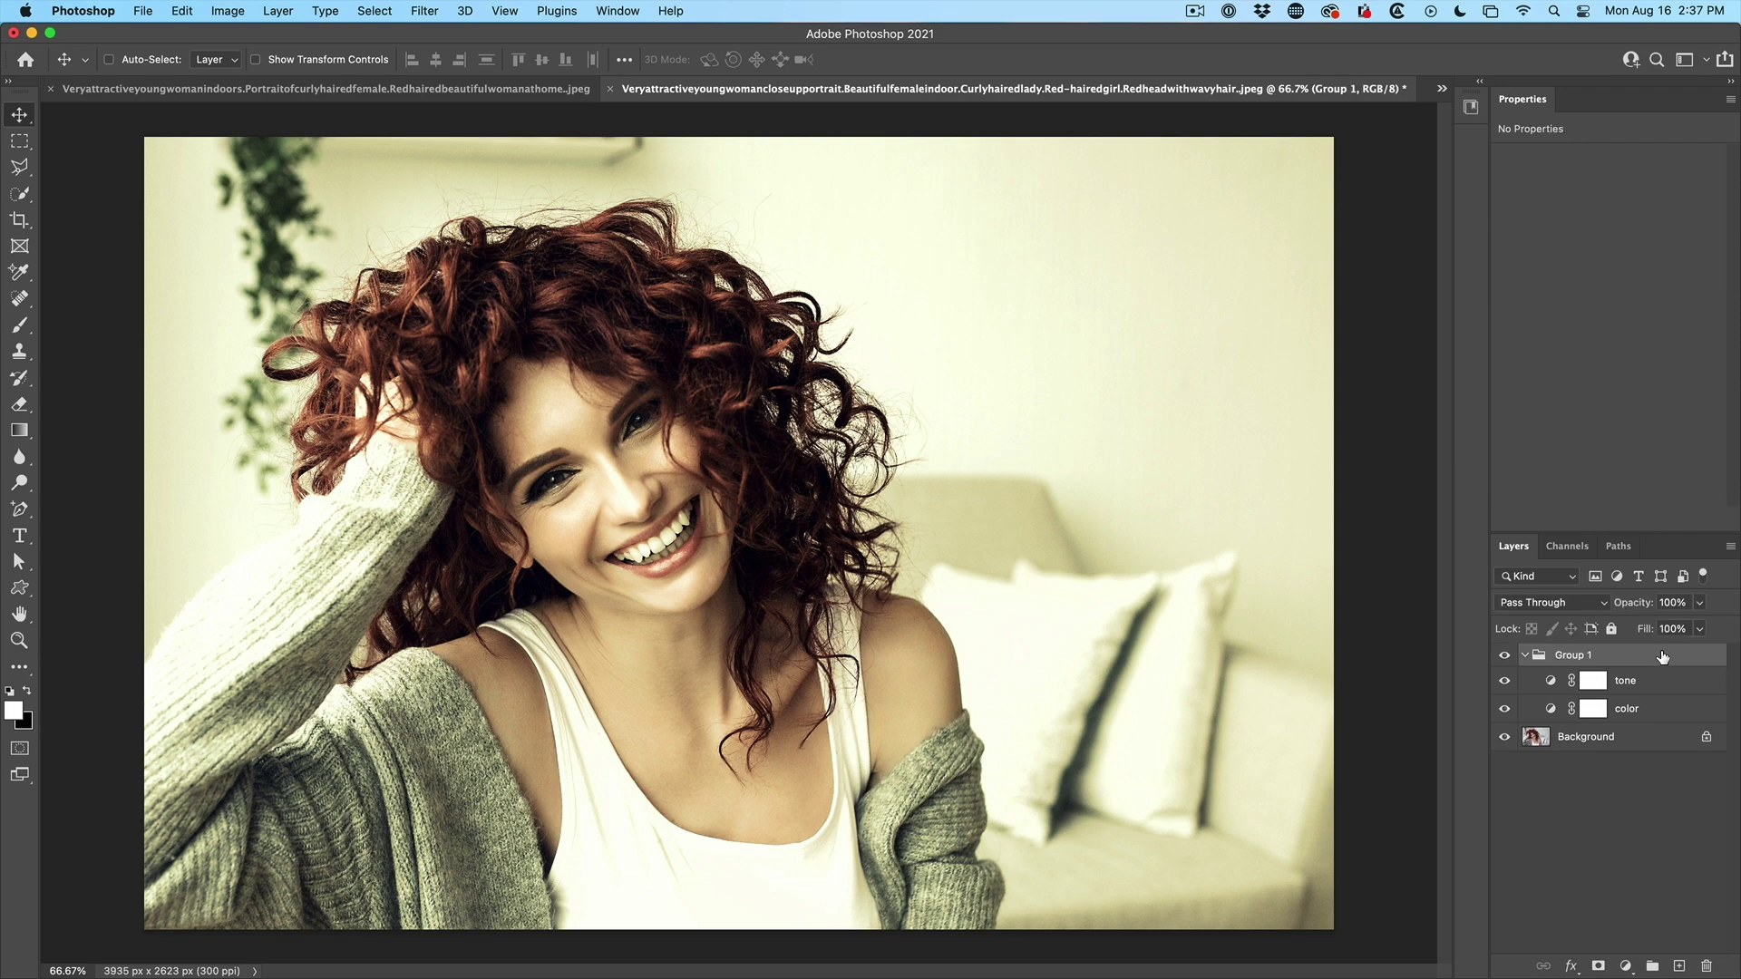
{"action": "left_click", "coordinate": [1649, 680]}
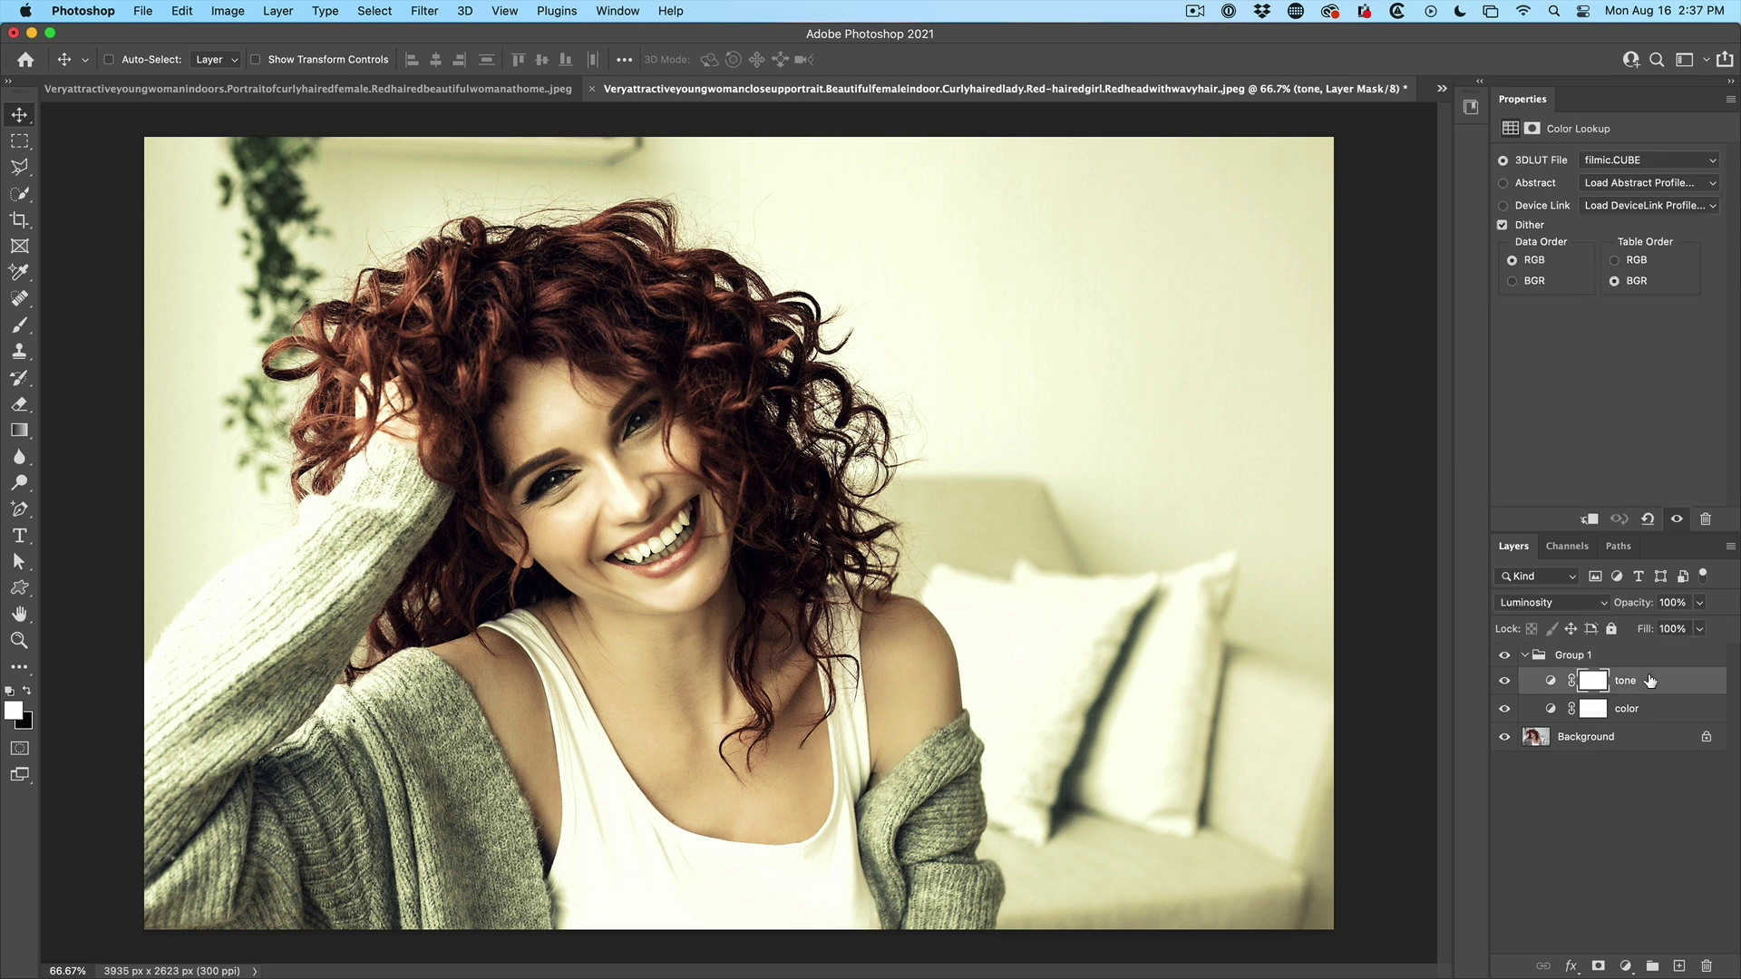
Drop both the tone and color layers' opacity to 0% to compare.
{"action": "left_click_drag", "start_coordinate": [1638, 604], "coordinate": [1016, 585]}
{"action": "left_click", "coordinate": [1634, 711]}
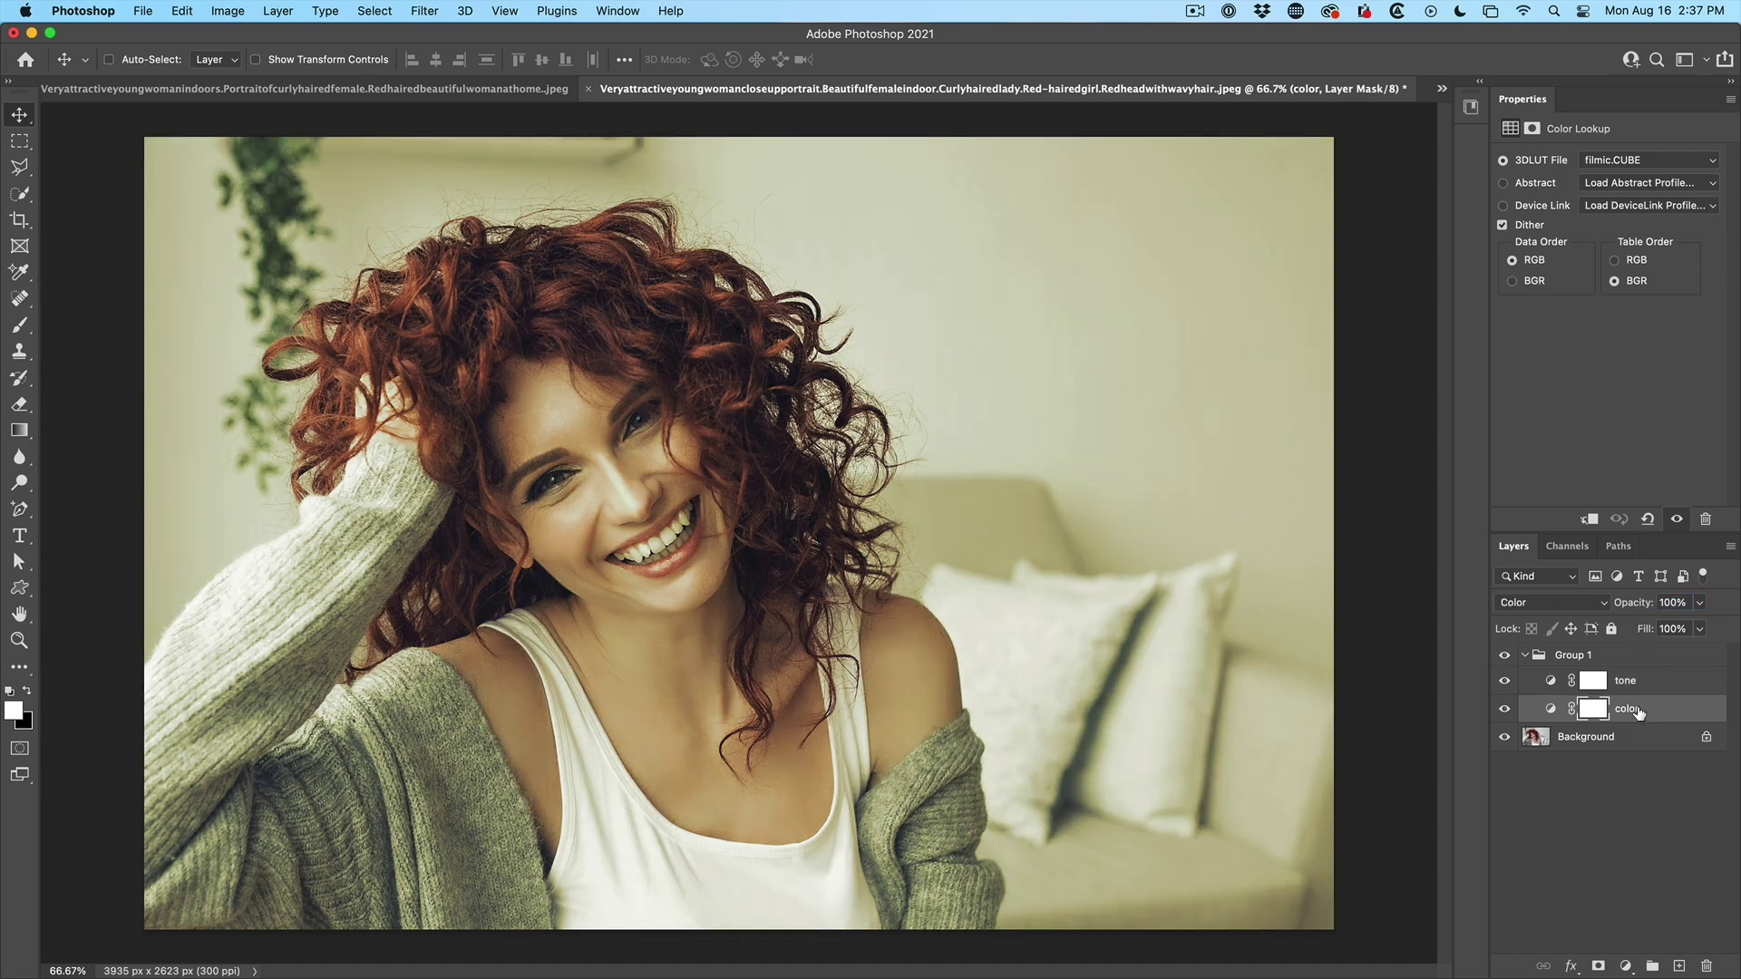
{"action": "left_click", "coordinate": [1634, 605]}
{"action": "left_click_drag", "start_coordinate": [1634, 605], "coordinate": [1339, 585]}
Bring the color layer's opacity back up, setting it to 100%.
{"action": "left_click", "coordinate": [1643, 689]}
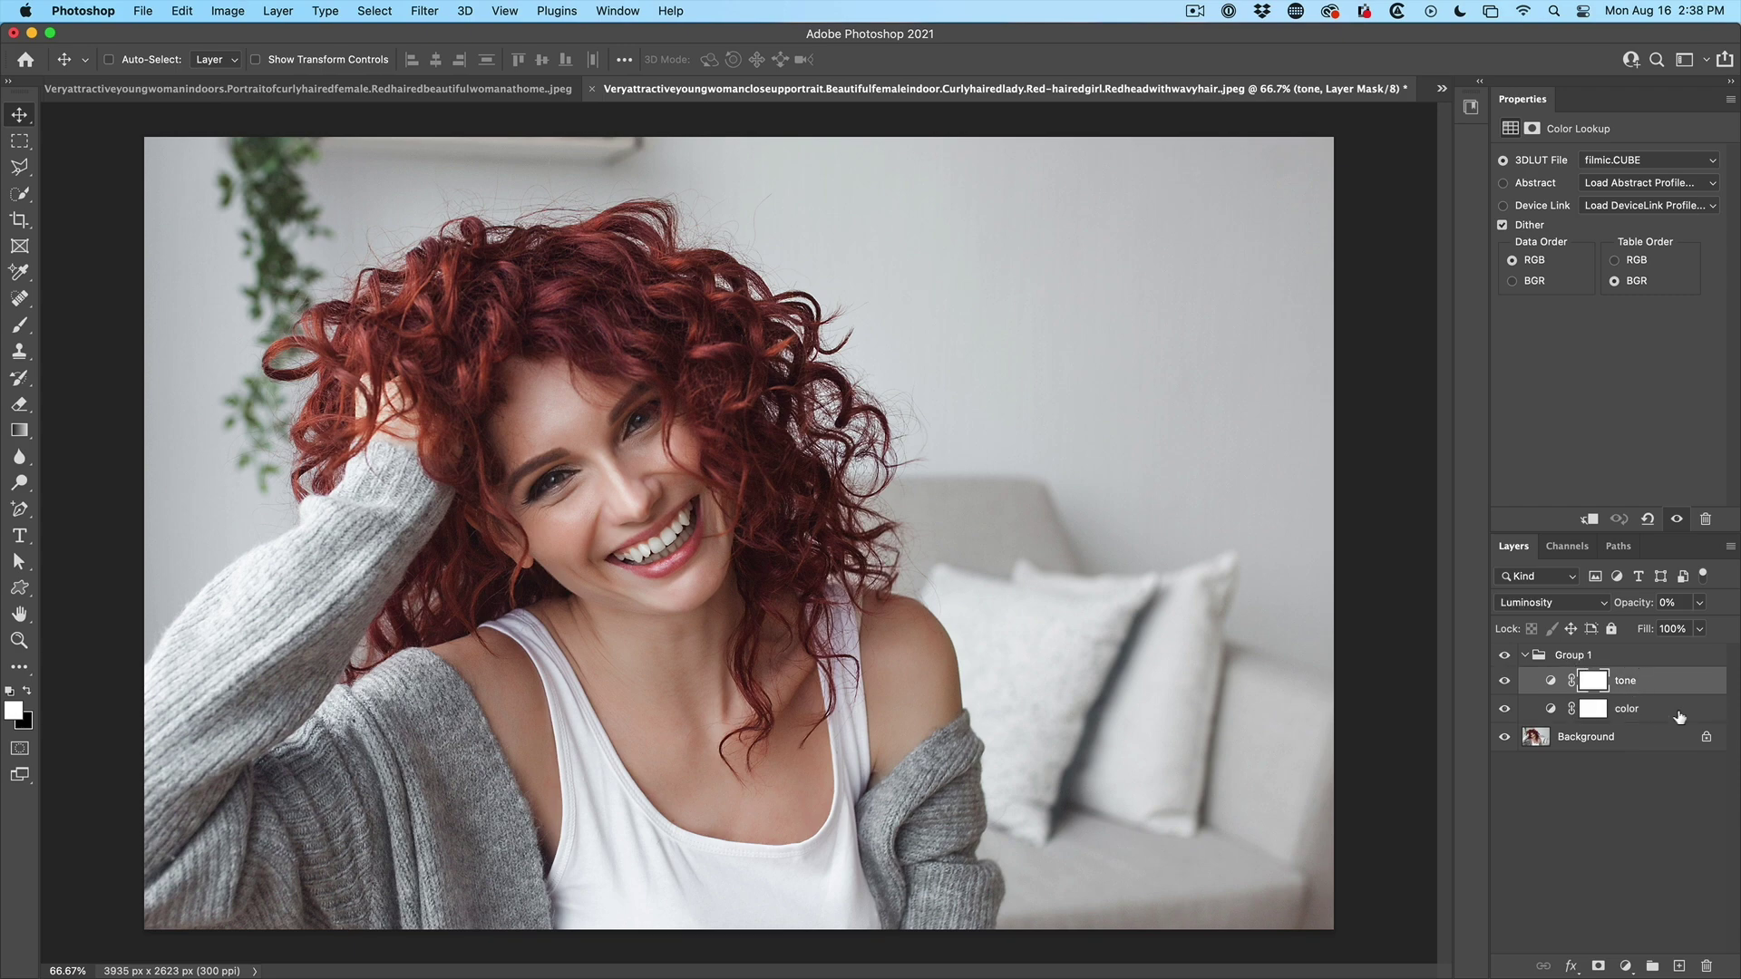
{"action": "left_click", "coordinate": [1671, 712]}
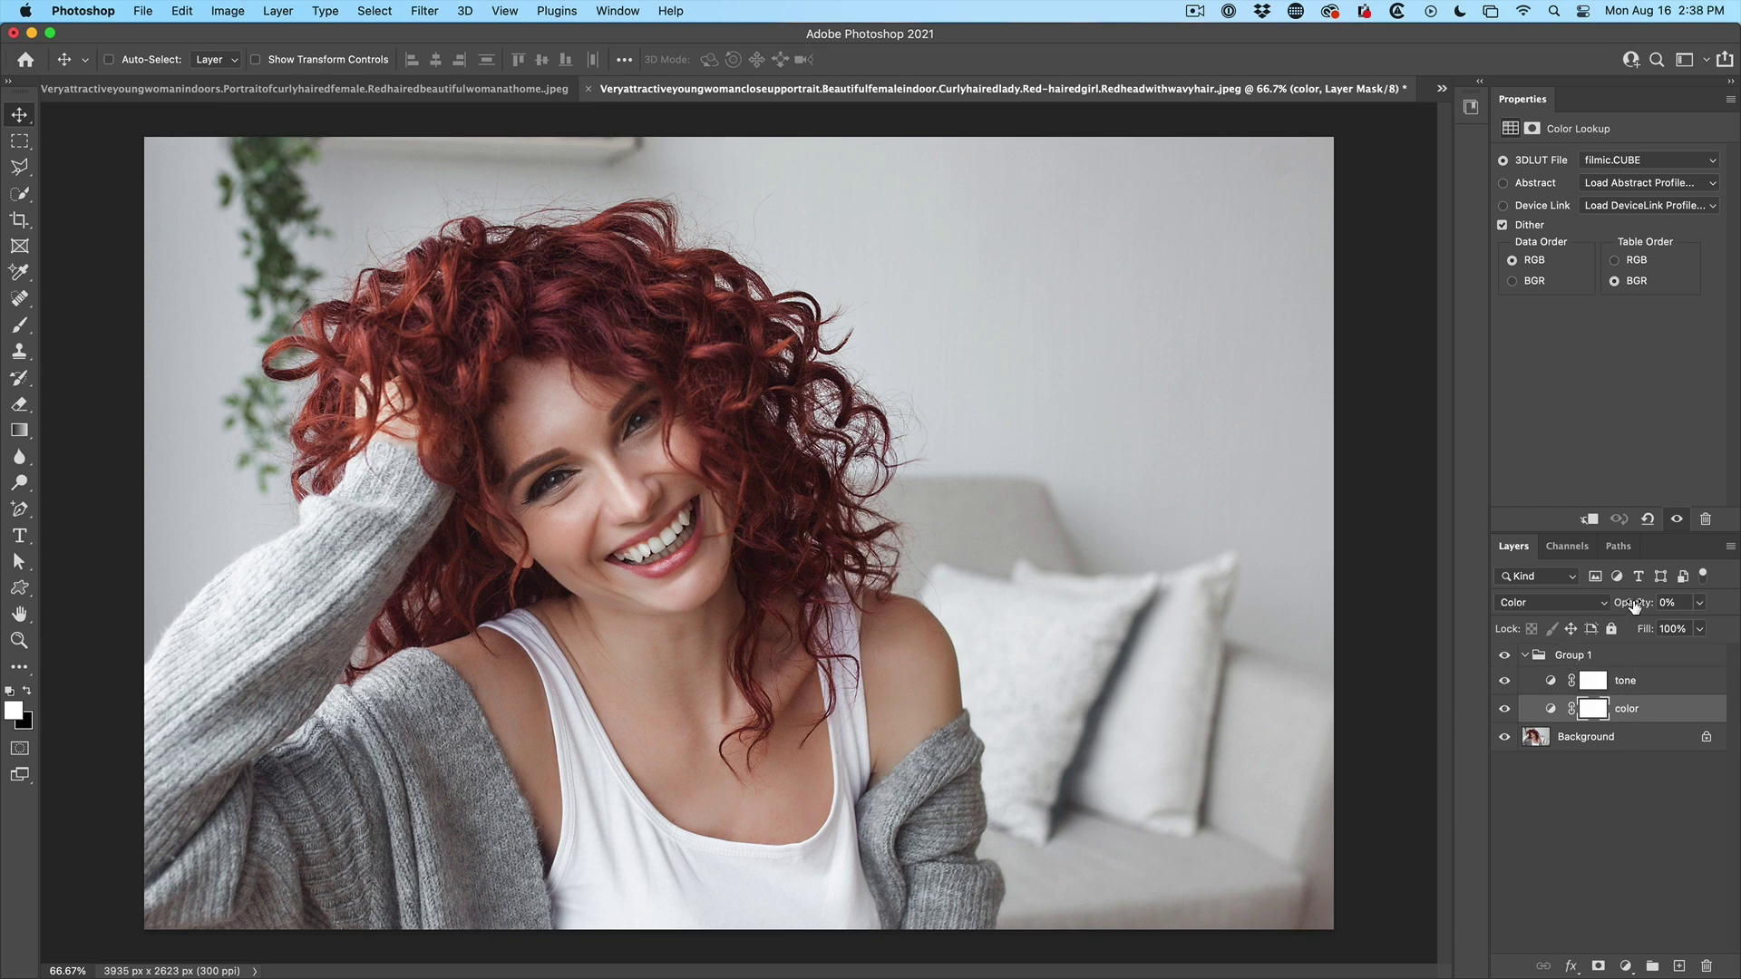
{"action": "left_click_drag", "start_coordinate": [1634, 607], "coordinate": [1670, 605]}
{"action": "type", "text": "100"}
{"action": "key", "text": "Return"}
{"action": "key", "text": "Return"}
Raise the tone layer's opacity to about 50%.
{"action": "left_click", "coordinate": [1640, 681]}
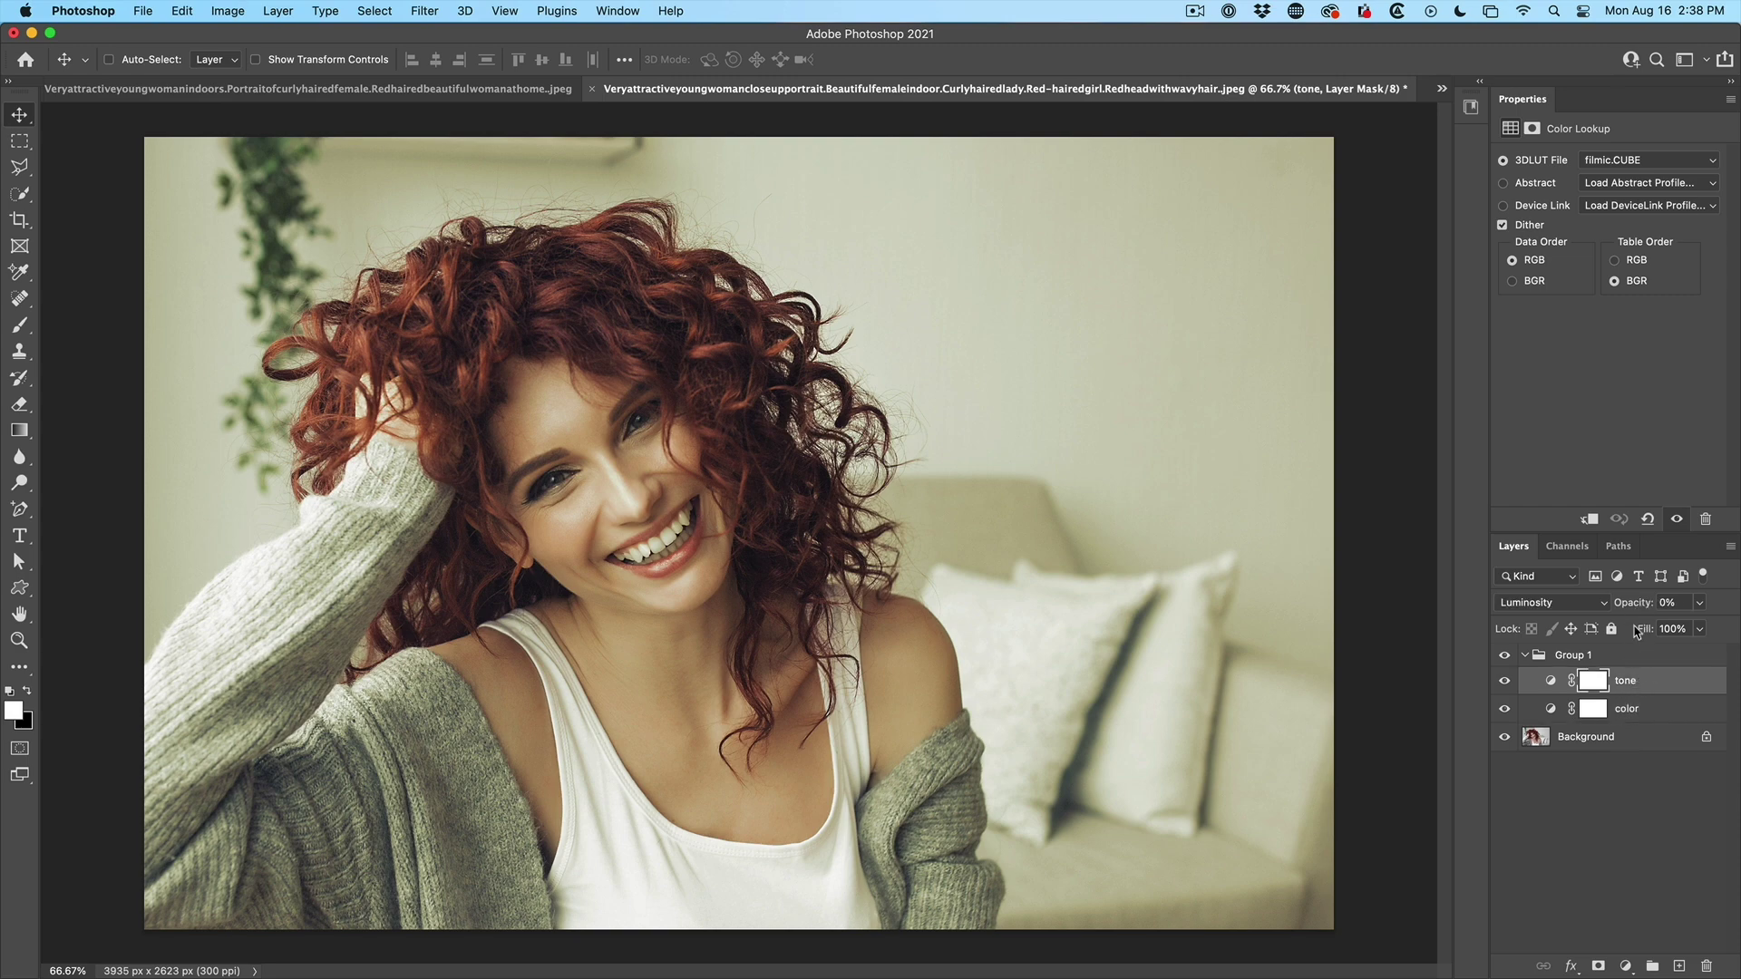
{"action": "left_click_drag", "start_coordinate": [1635, 607], "coordinate": [1665, 606]}
{"action": "left_click", "coordinate": [1628, 708]}
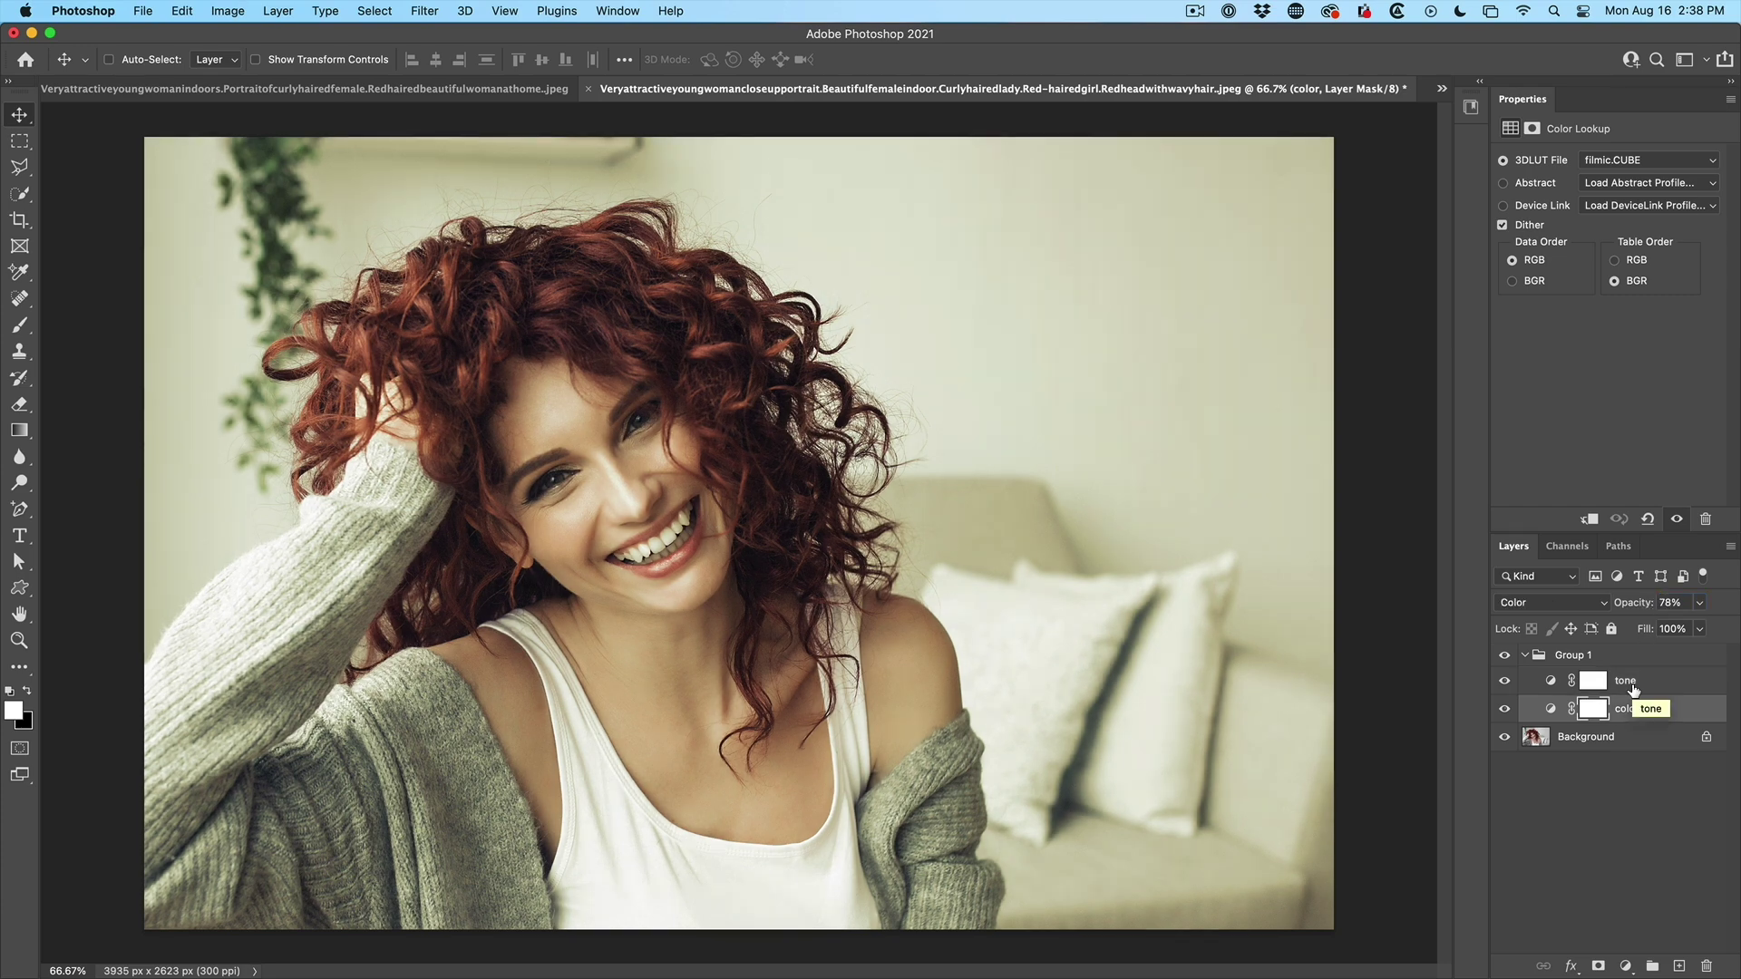